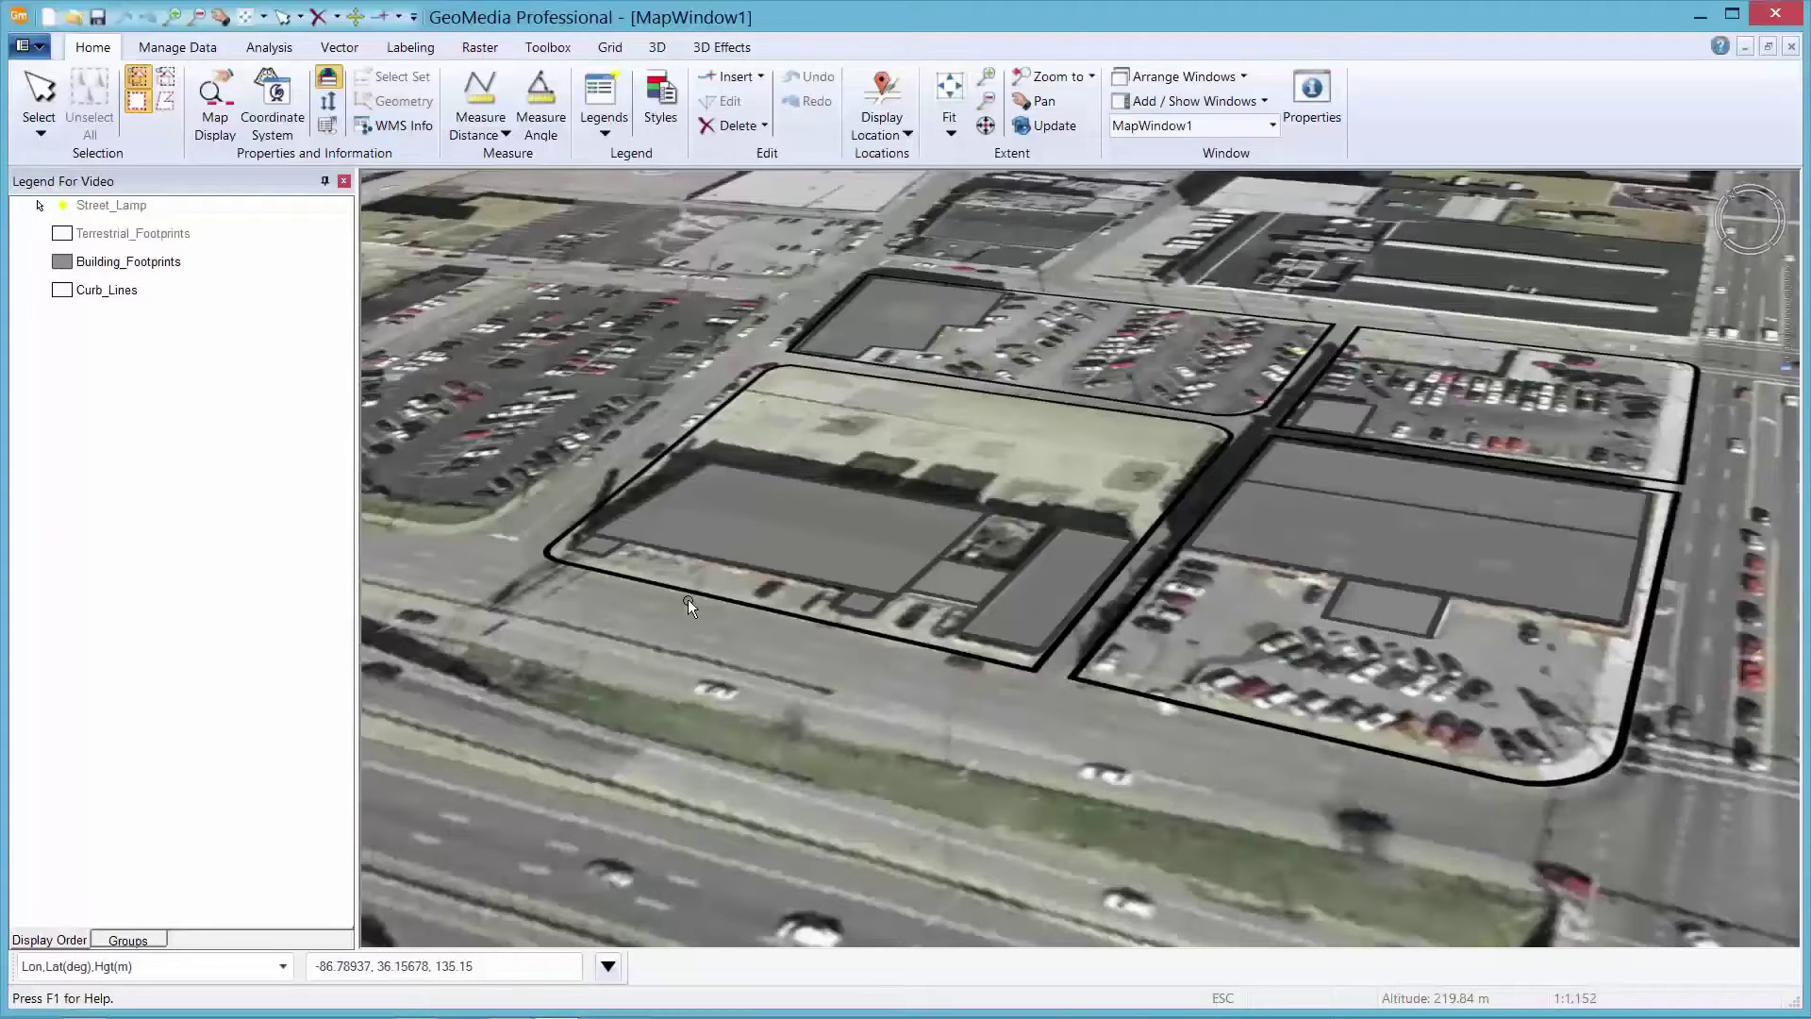
# - Extrude Building_Footprints boundaries by the BLDG_HT_M height attribute in their 3D style settings
pyautogui.rightClick(134, 269)
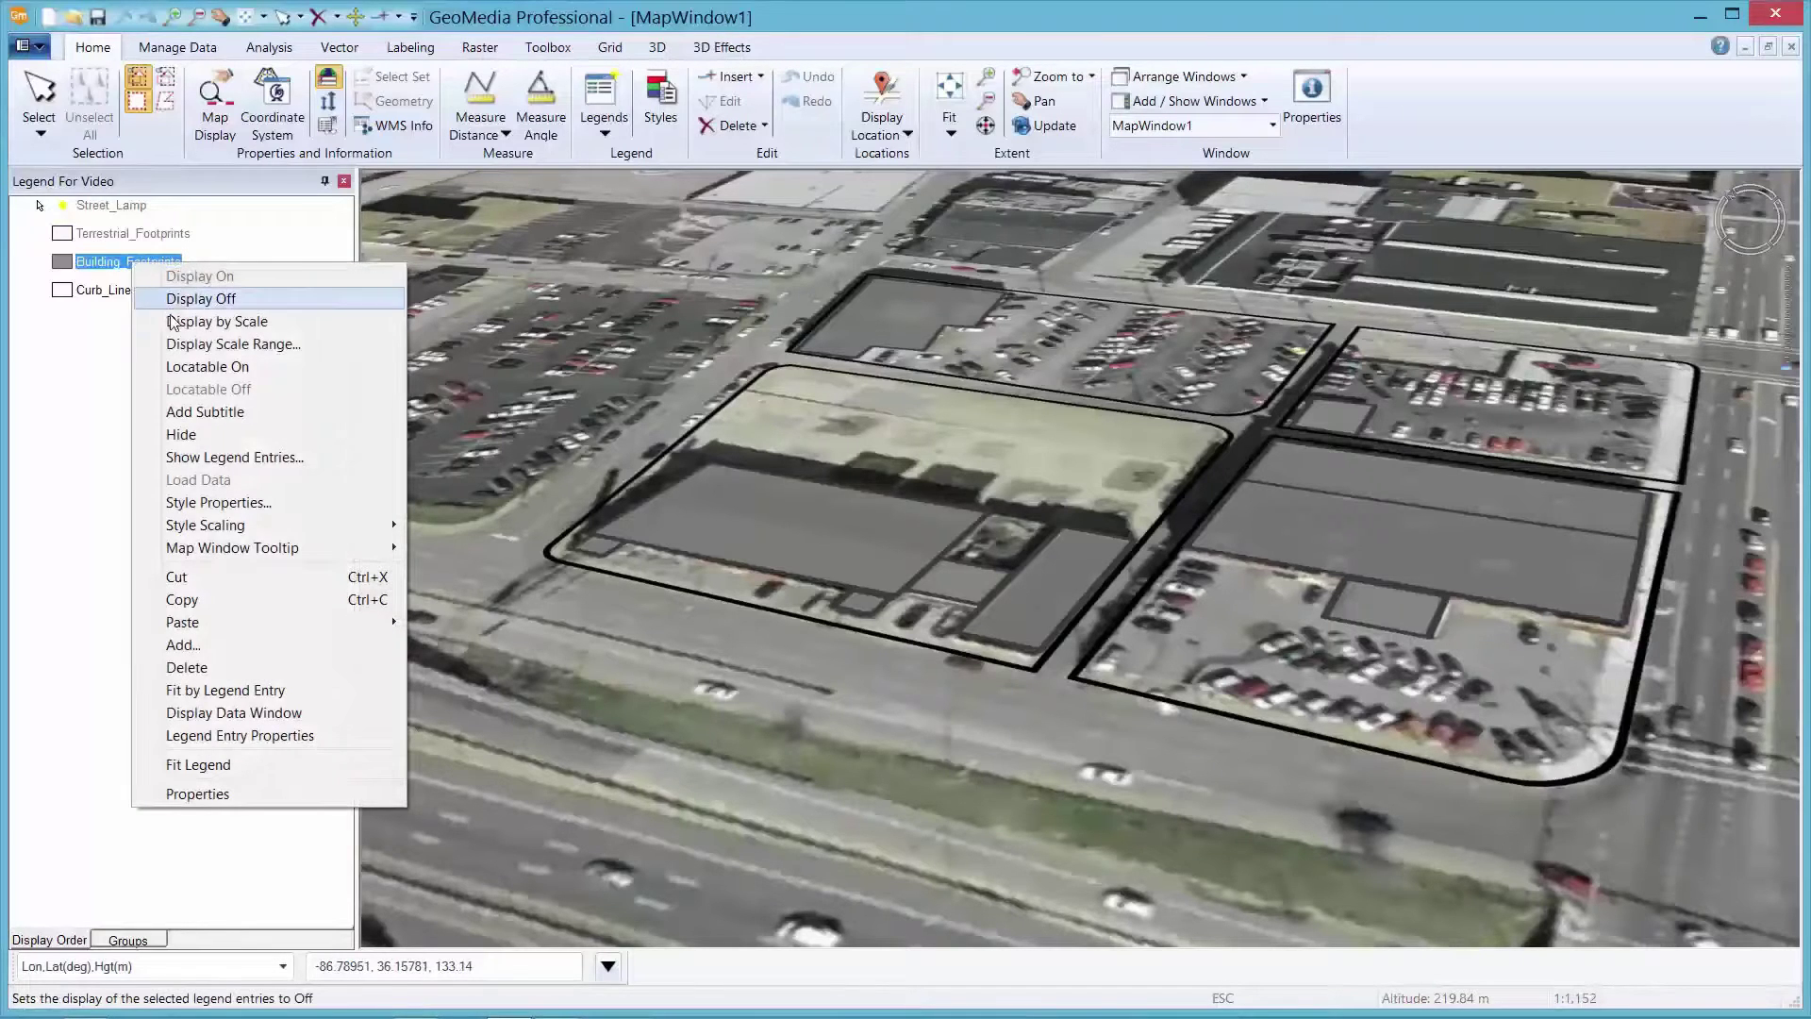
pyautogui.click(218, 502)
pyautogui.click(875, 329)
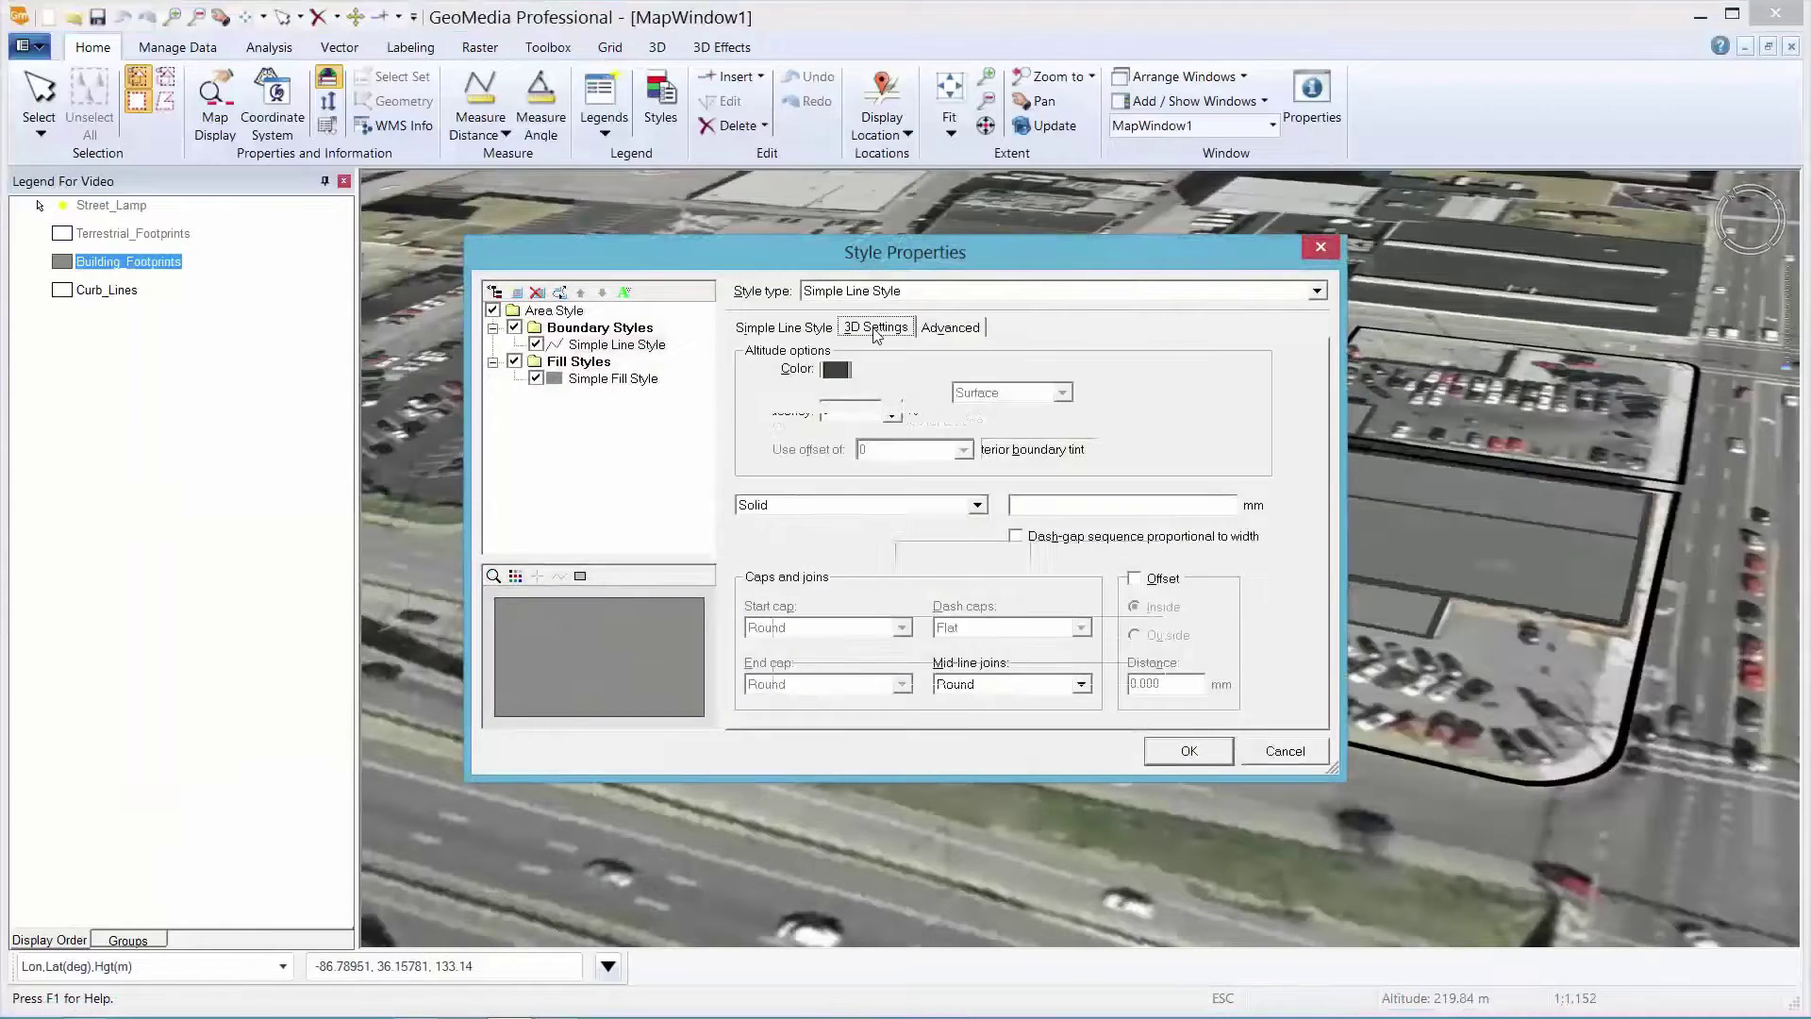
pyautogui.click(752, 502)
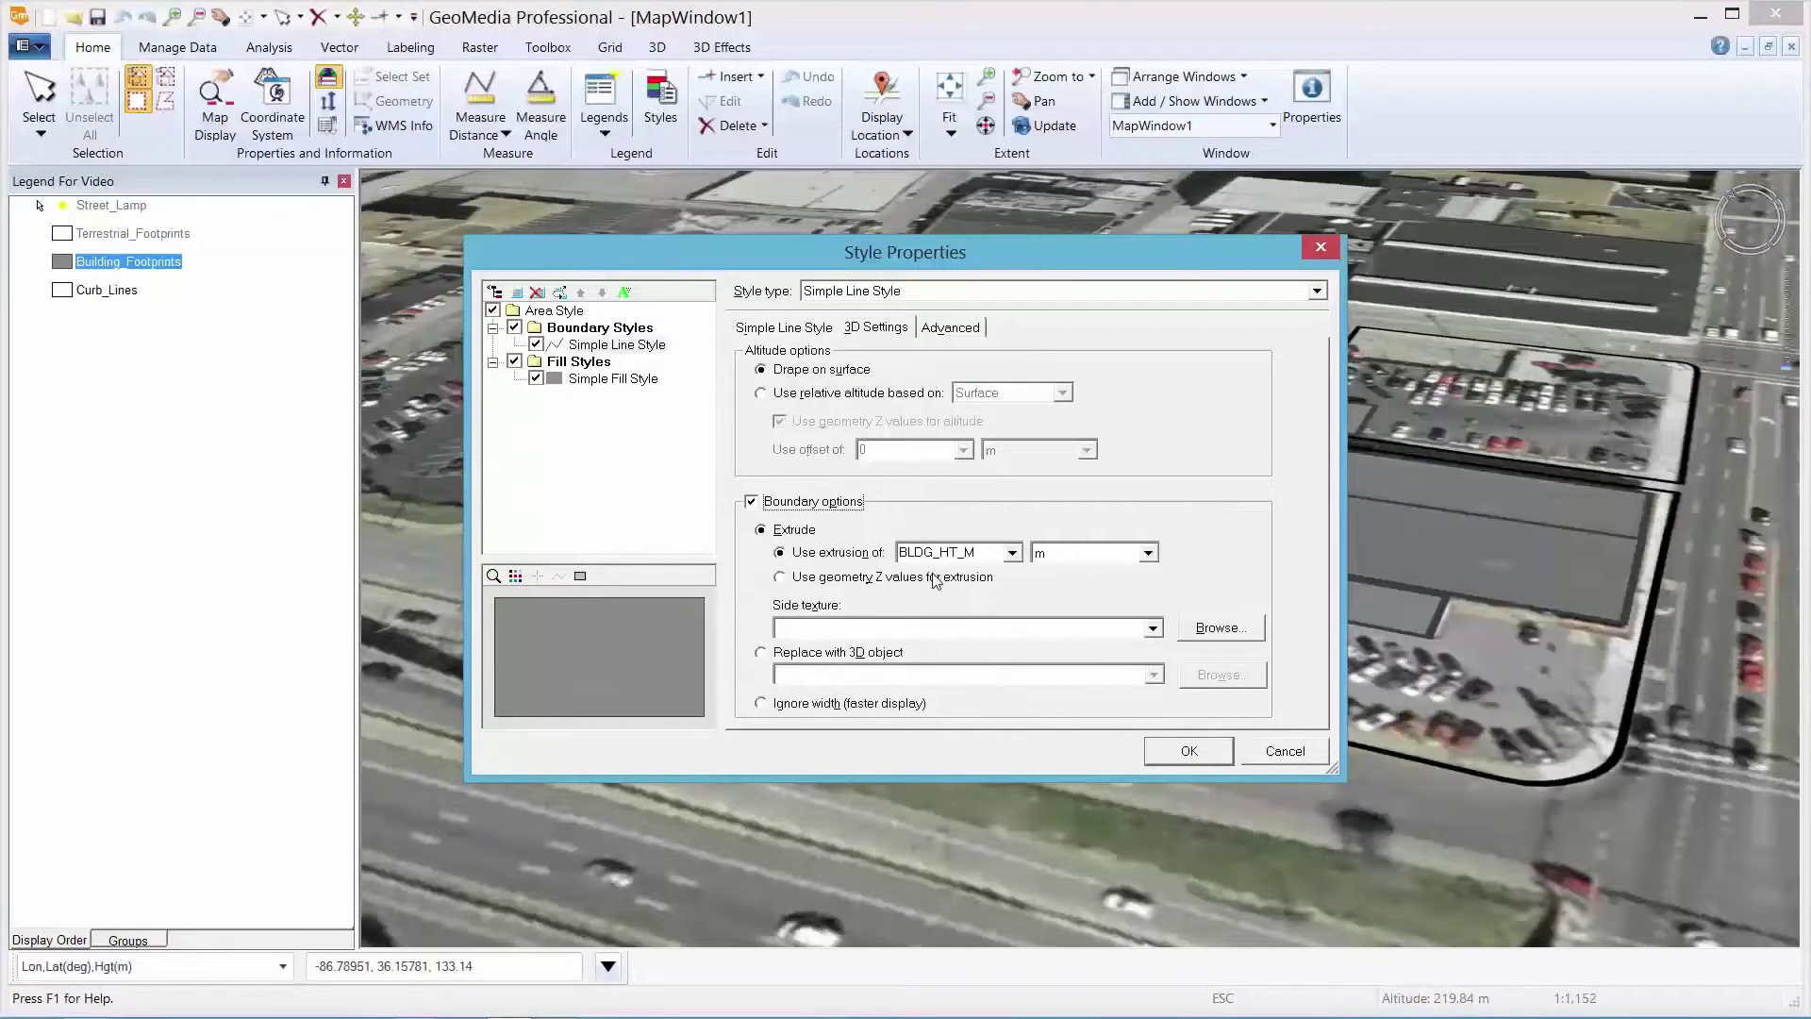
pyautogui.click(1169, 751)
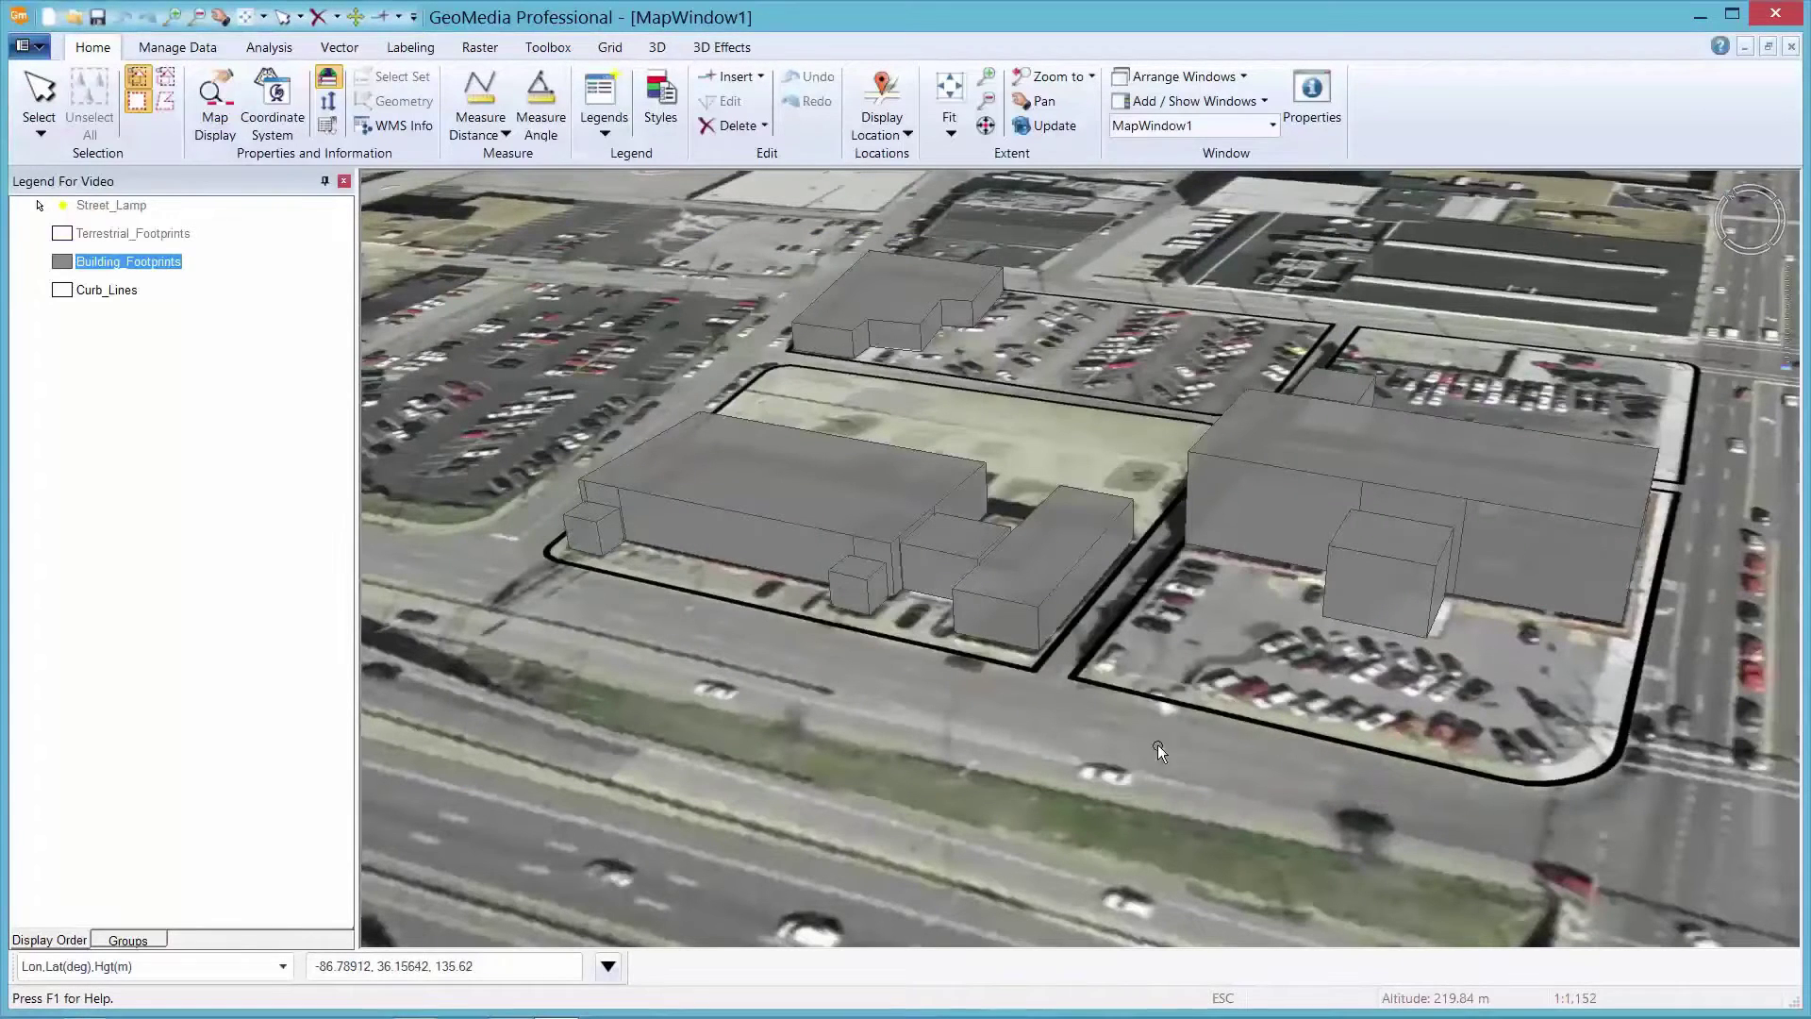
# - Display the Street_Lamp points and replace each with a 3D street lamp model
pyautogui.rightClick(111, 207)
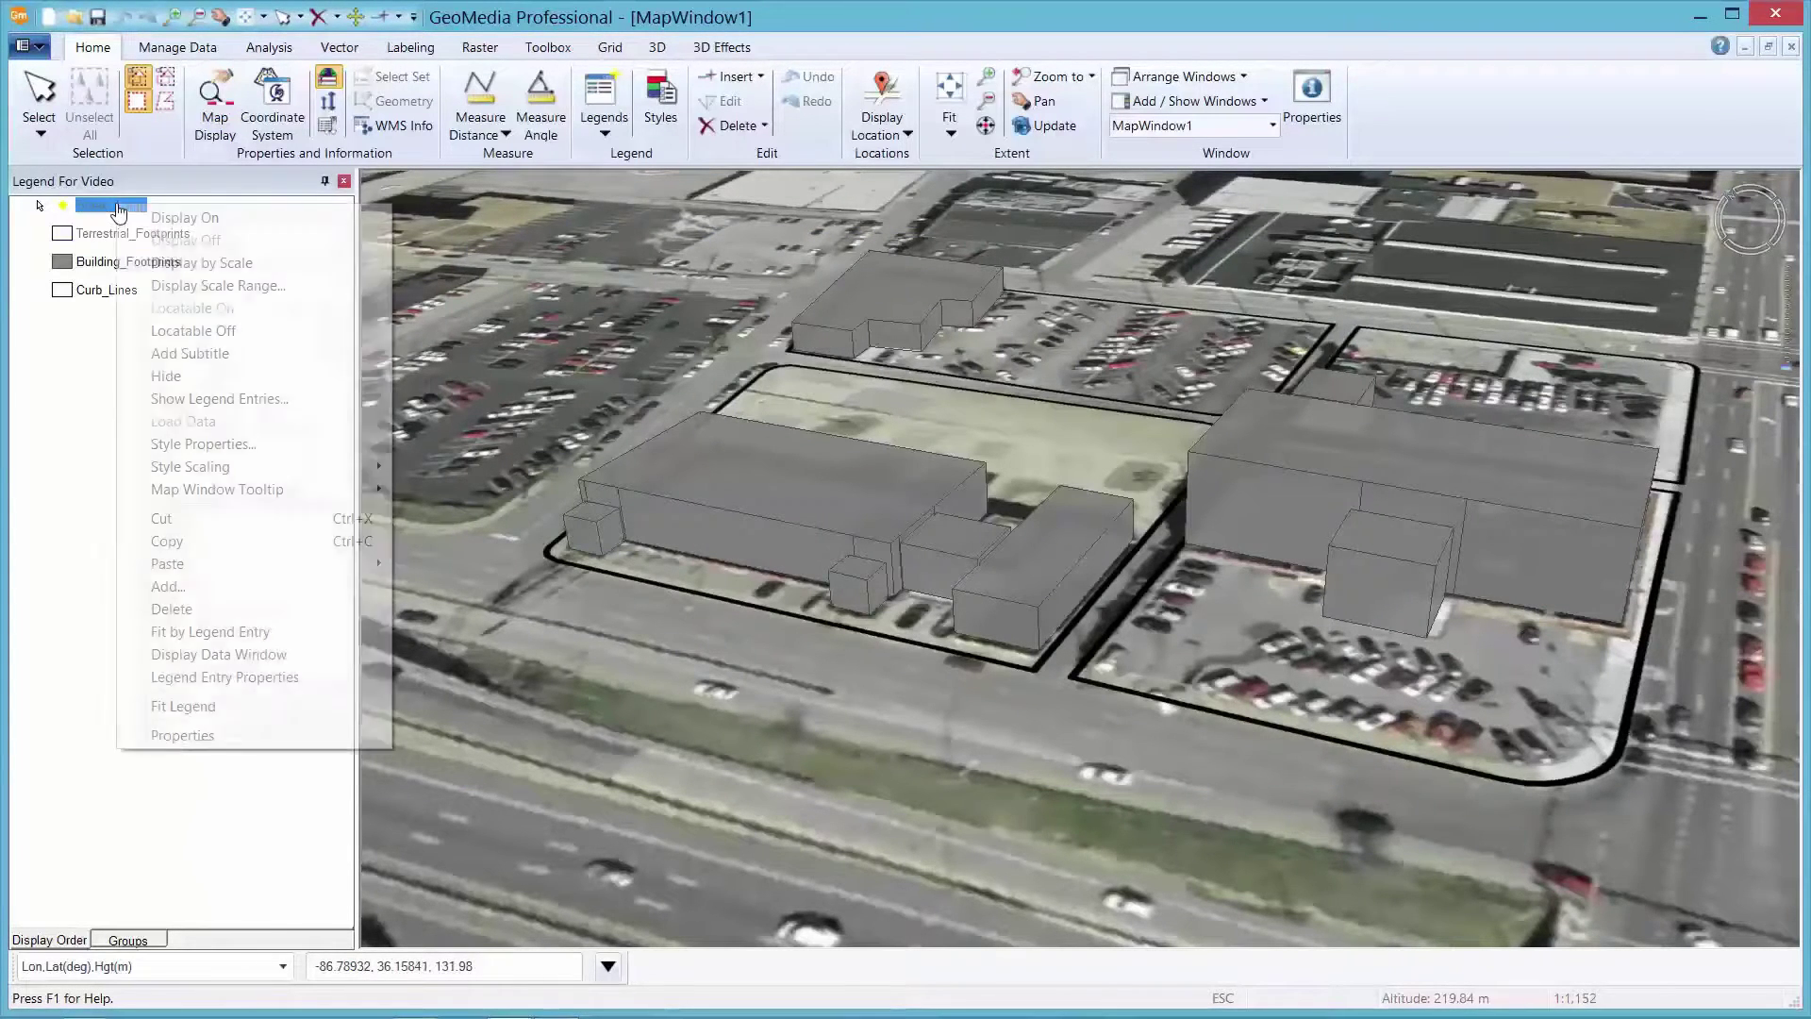
pyautogui.click(145, 215)
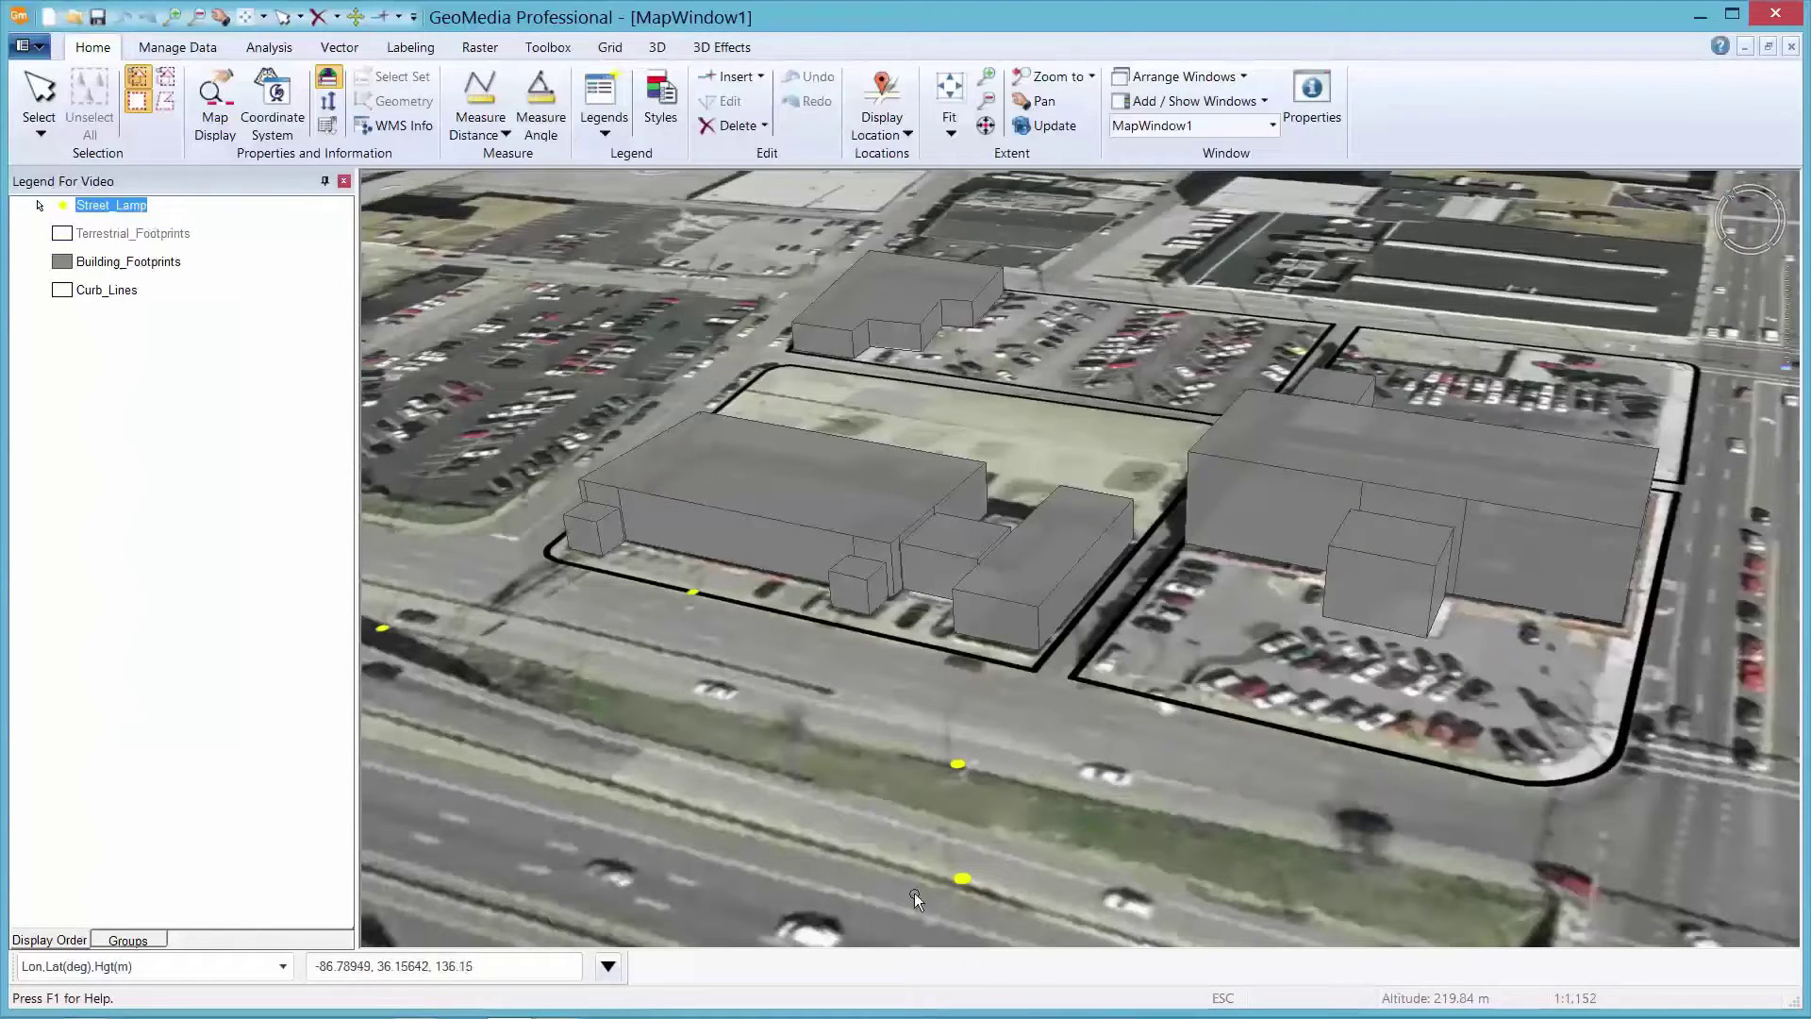
pyautogui.rightClick(96, 205)
pyautogui.click(177, 444)
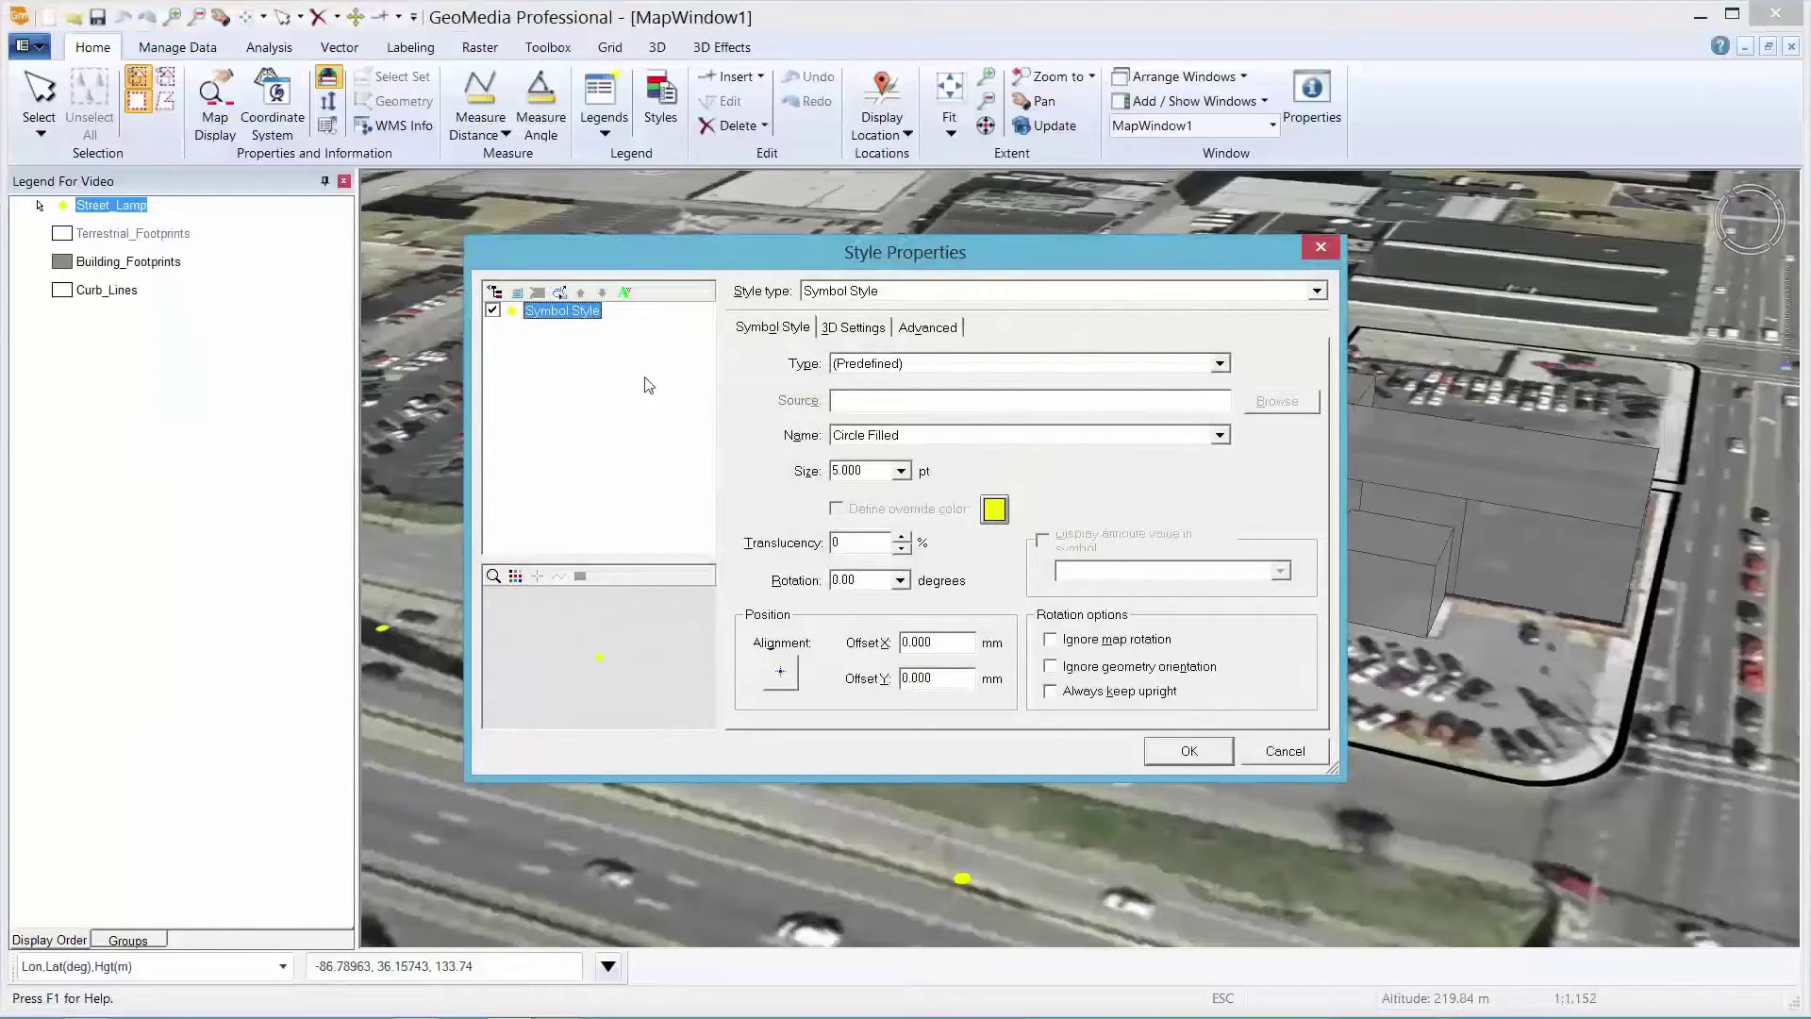
pyautogui.click(859, 332)
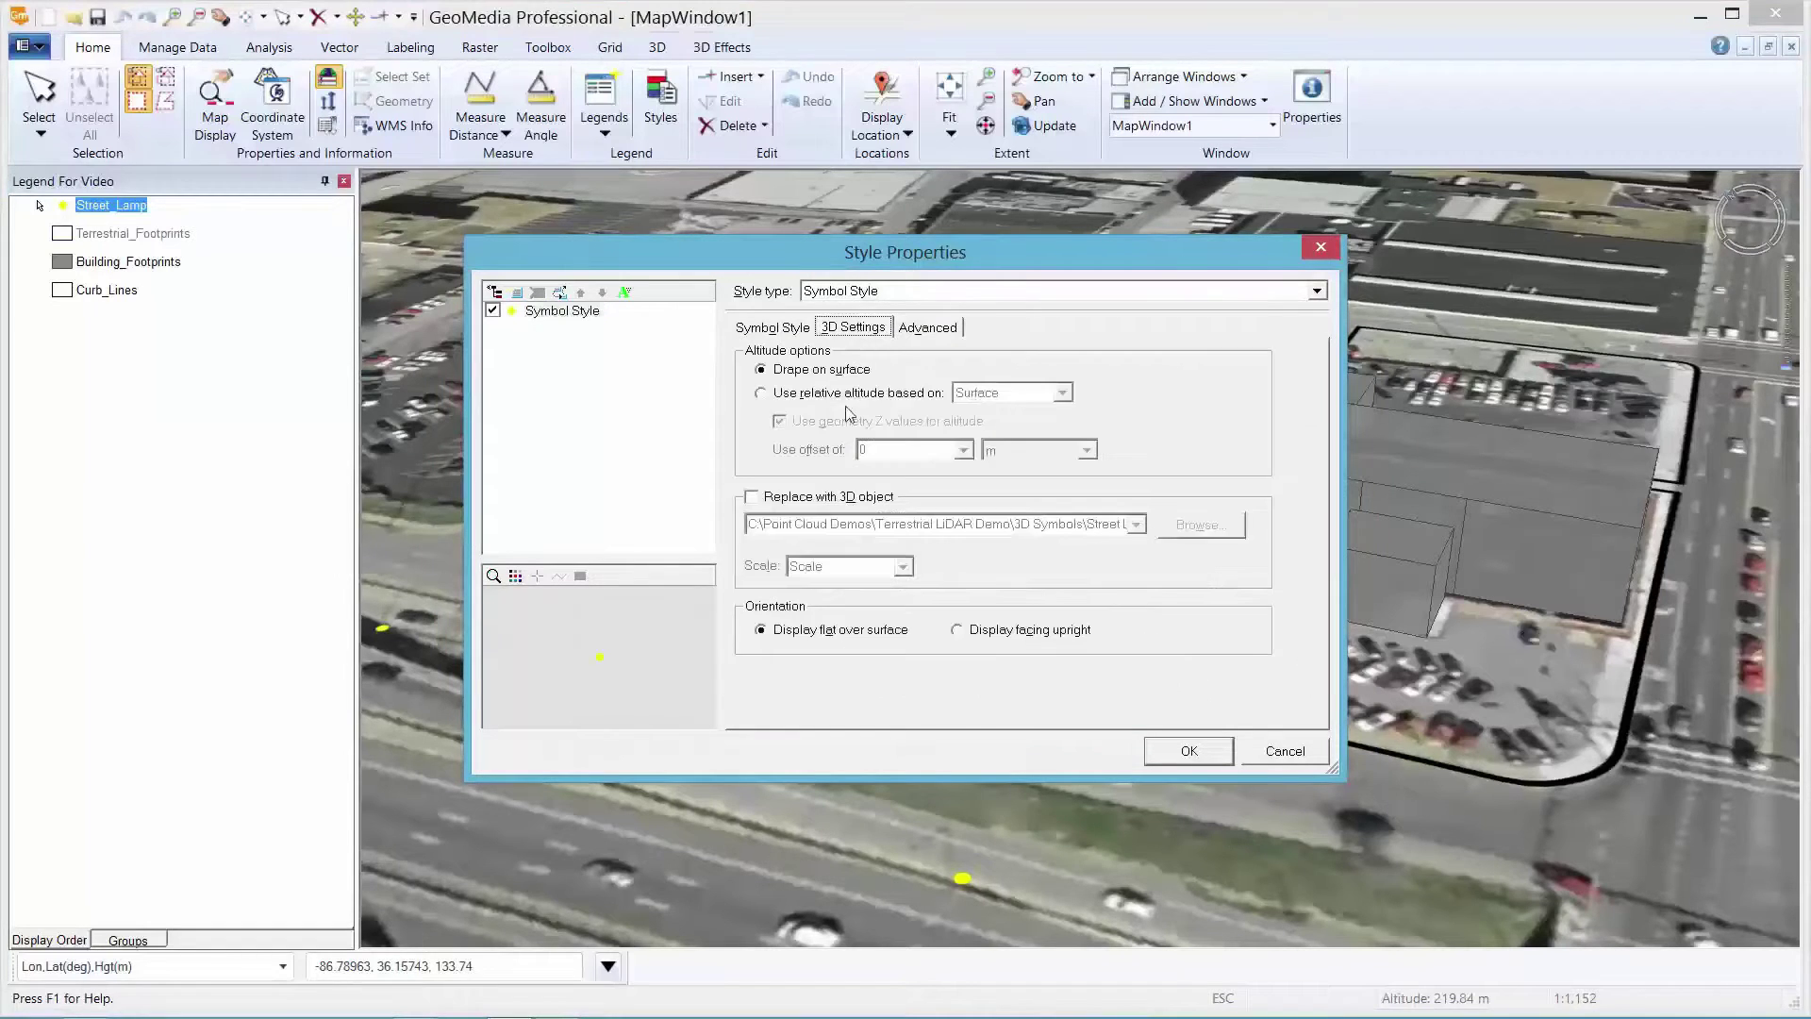
pyautogui.click(752, 497)
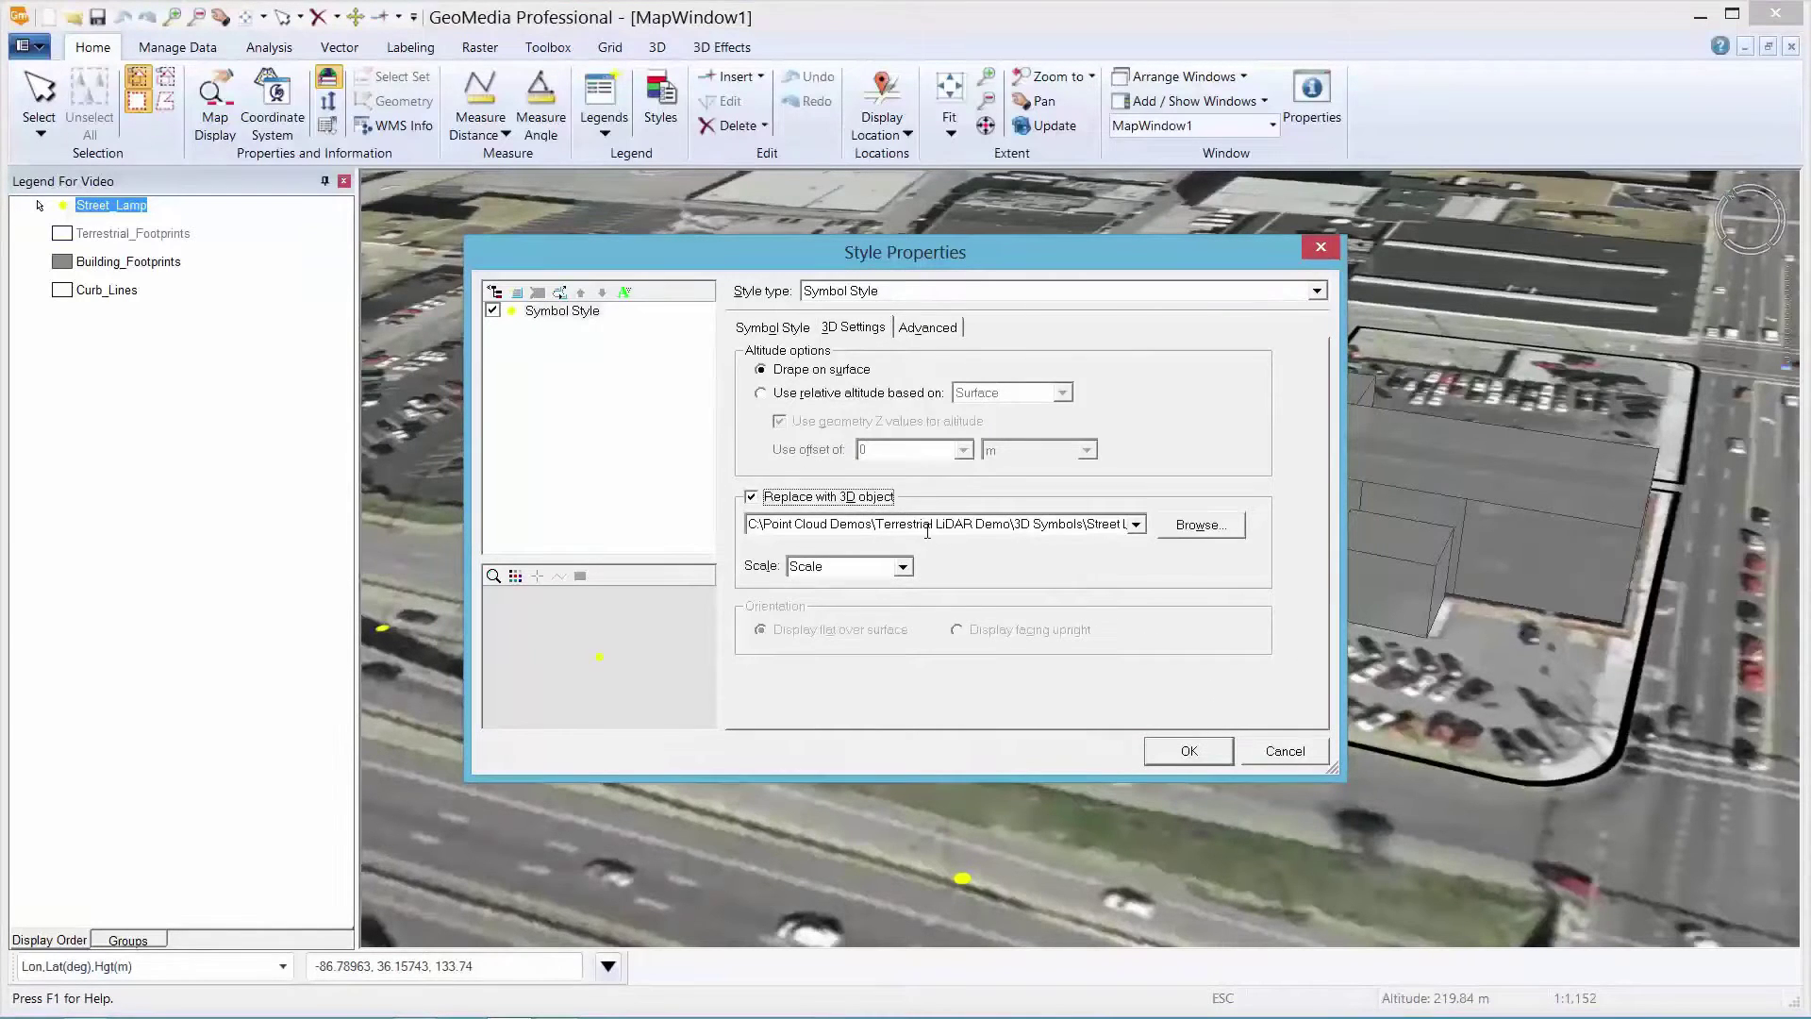
pyautogui.click(1171, 758)
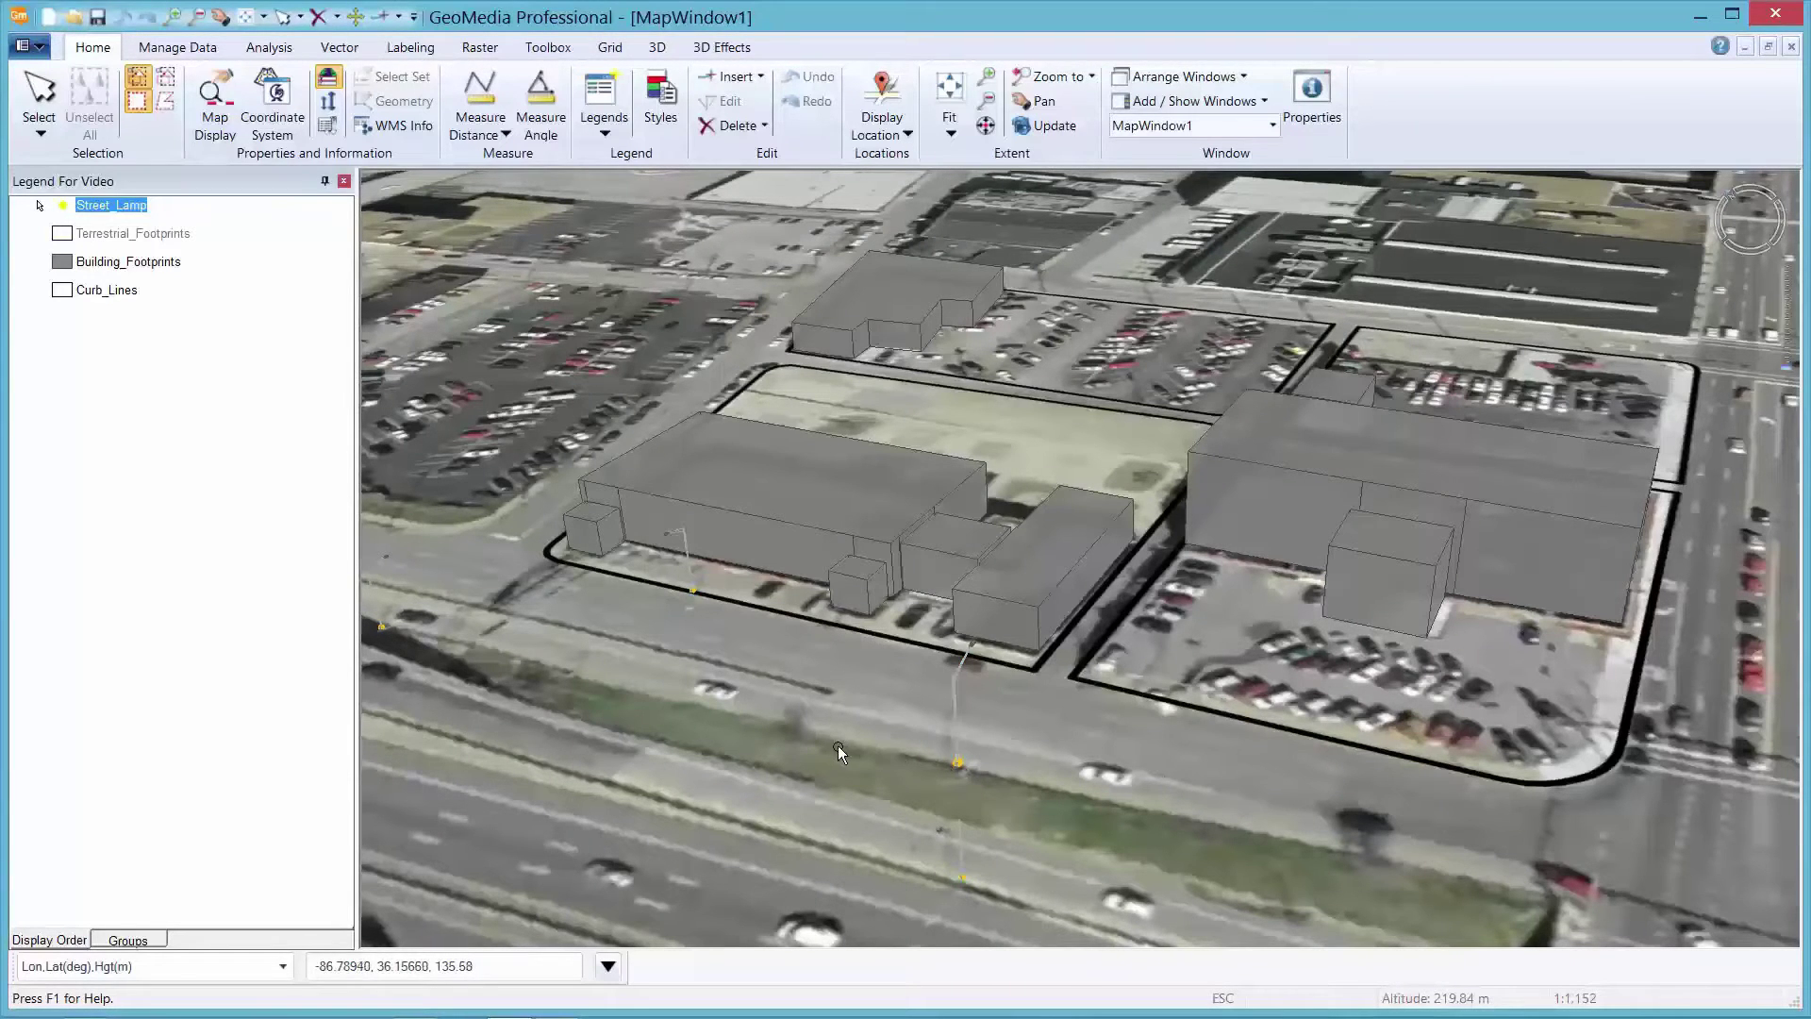
# - Turn on sun shadows and Date/Time control for the 3D scene
pyautogui.click(721, 47)
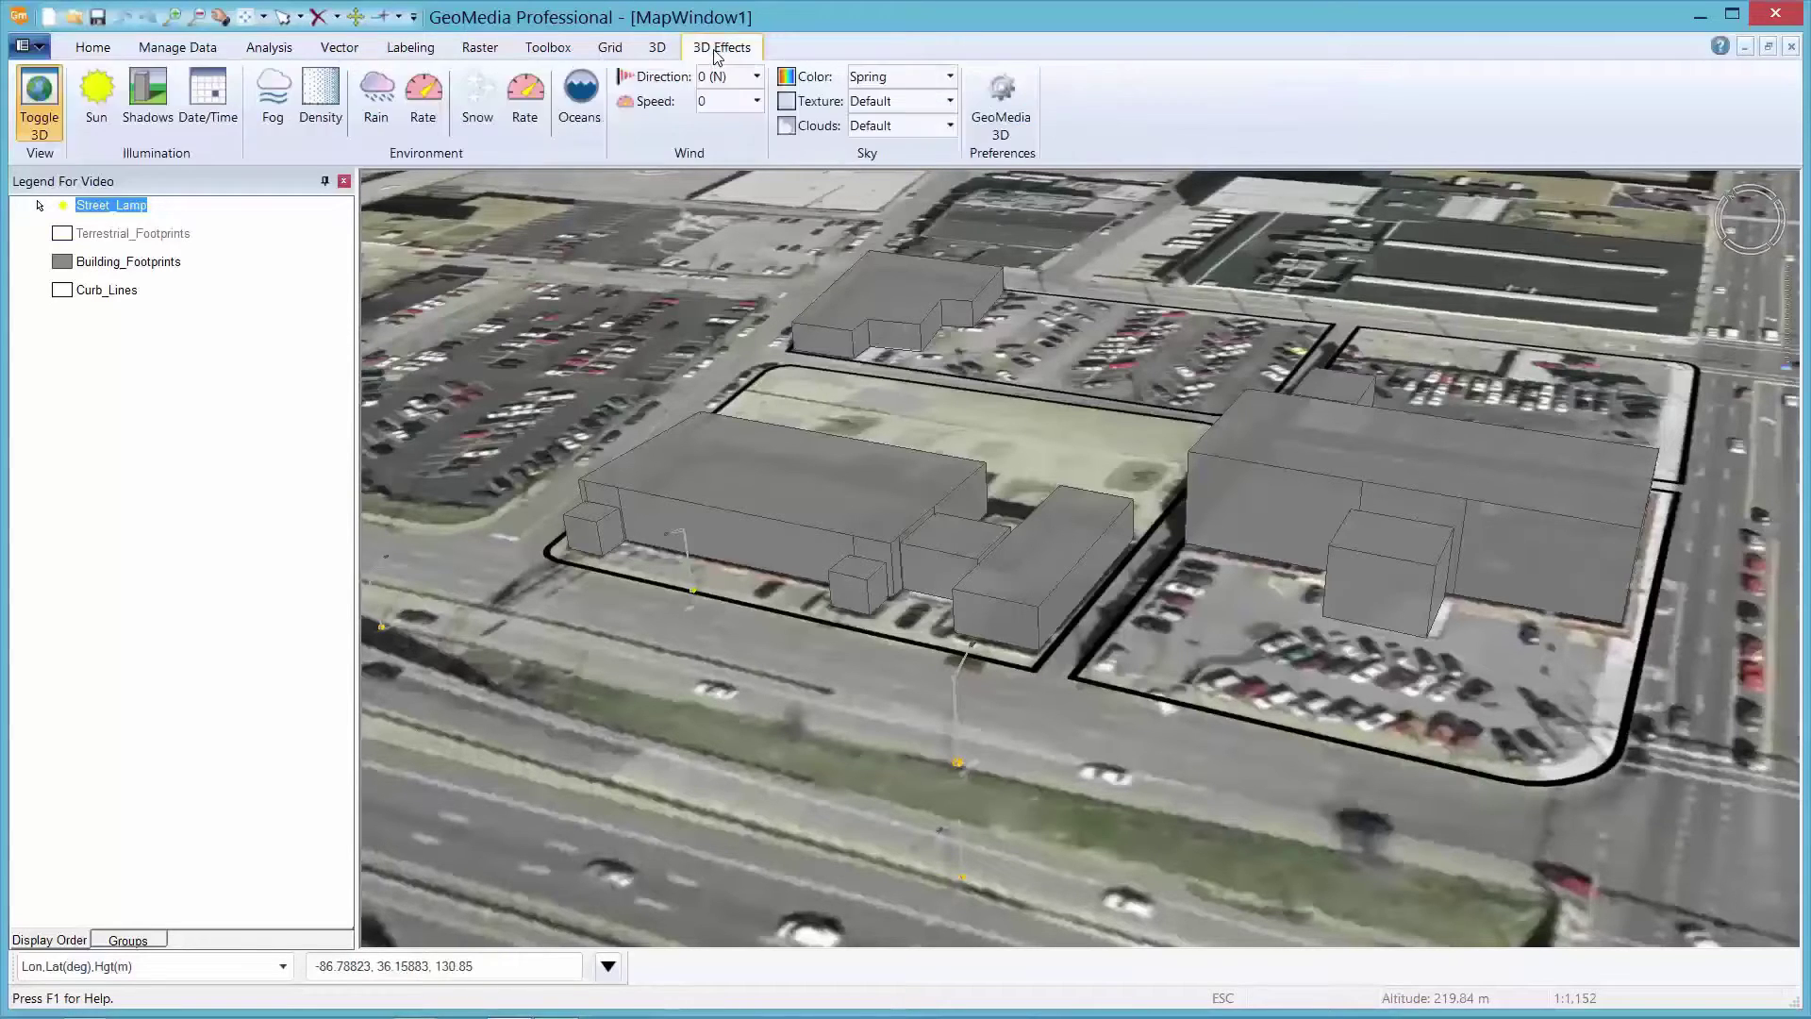
pyautogui.click(157, 88)
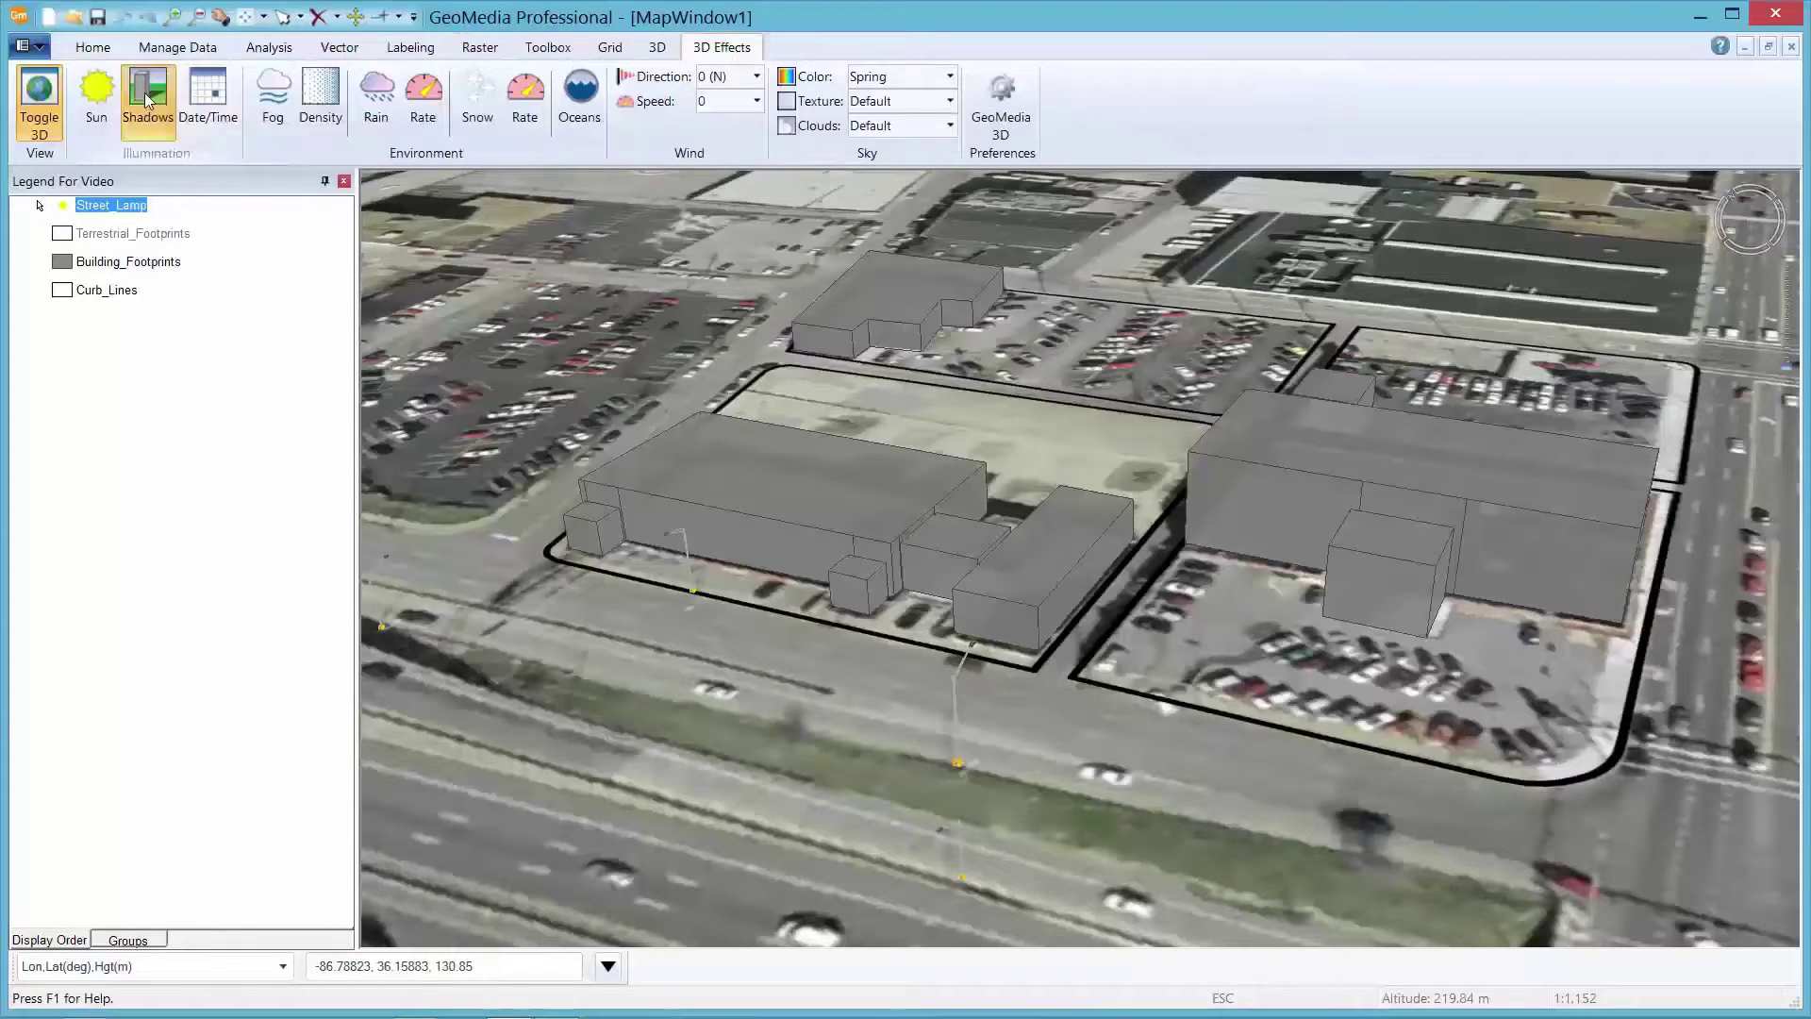
pyautogui.click(209, 99)
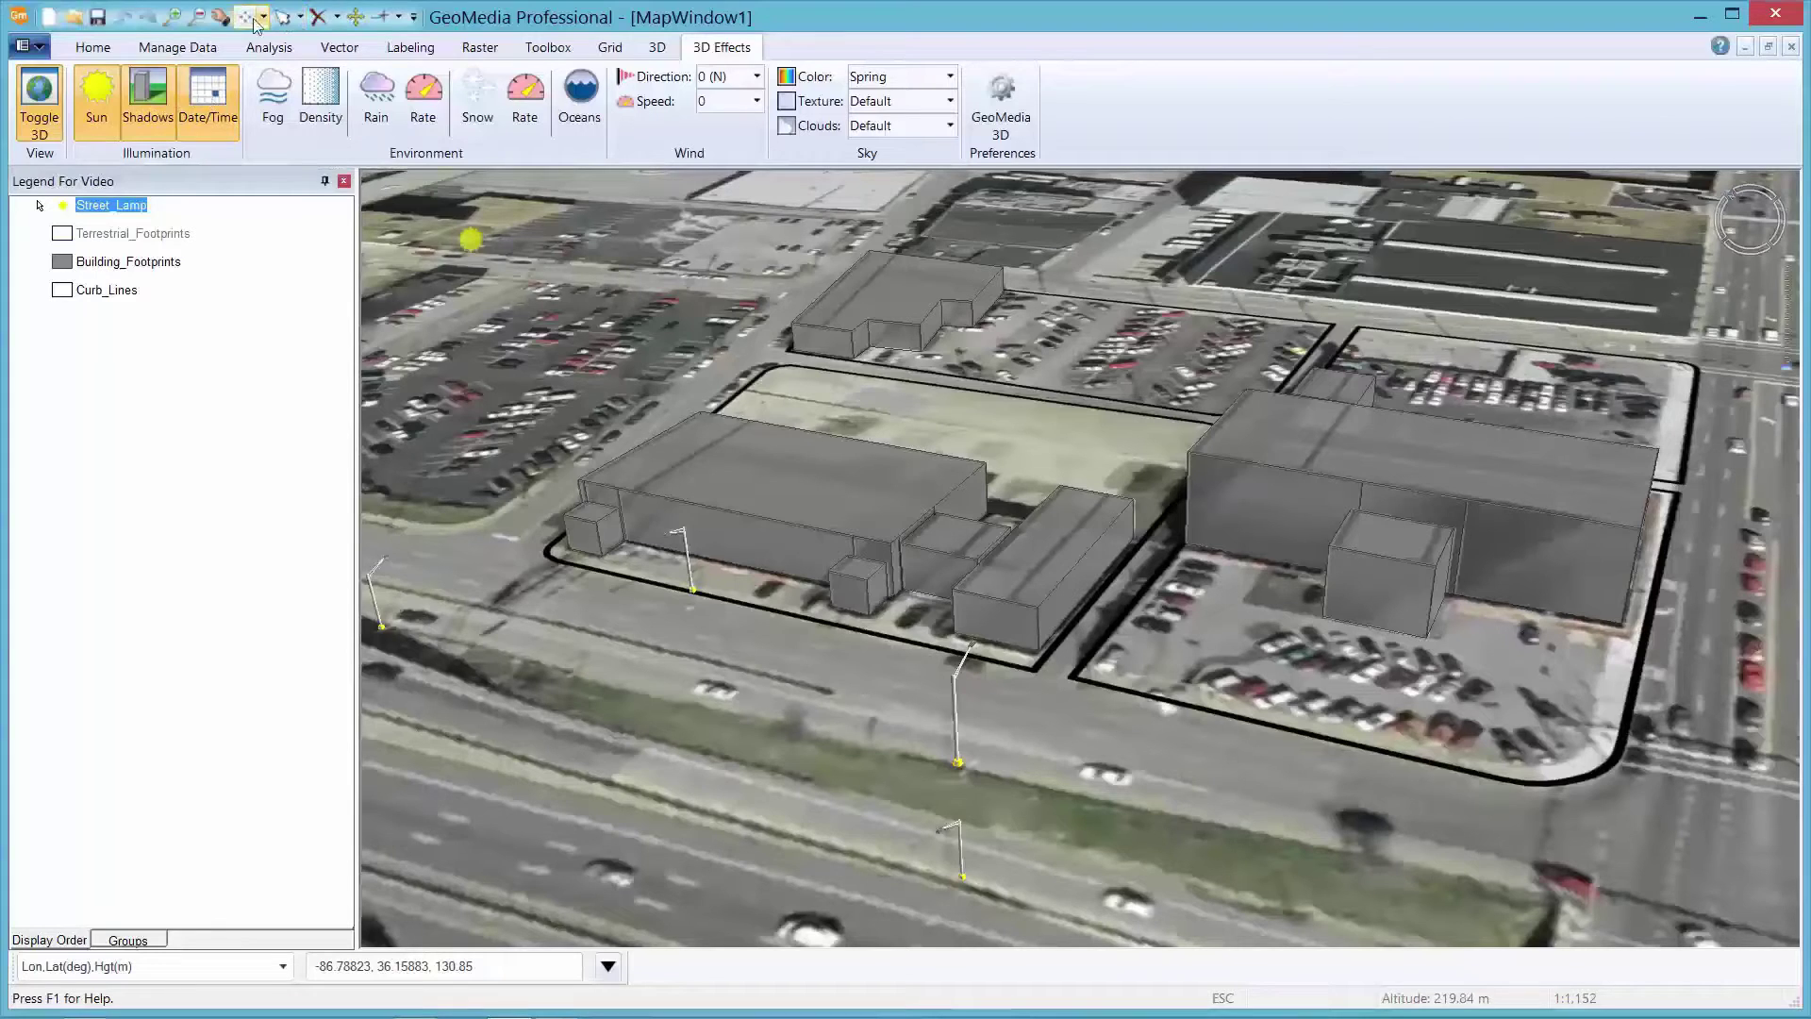
# - Zoom in on the lamps, set the sun time to 2:21 PM, then zoom back out
pyautogui.click(222, 19)
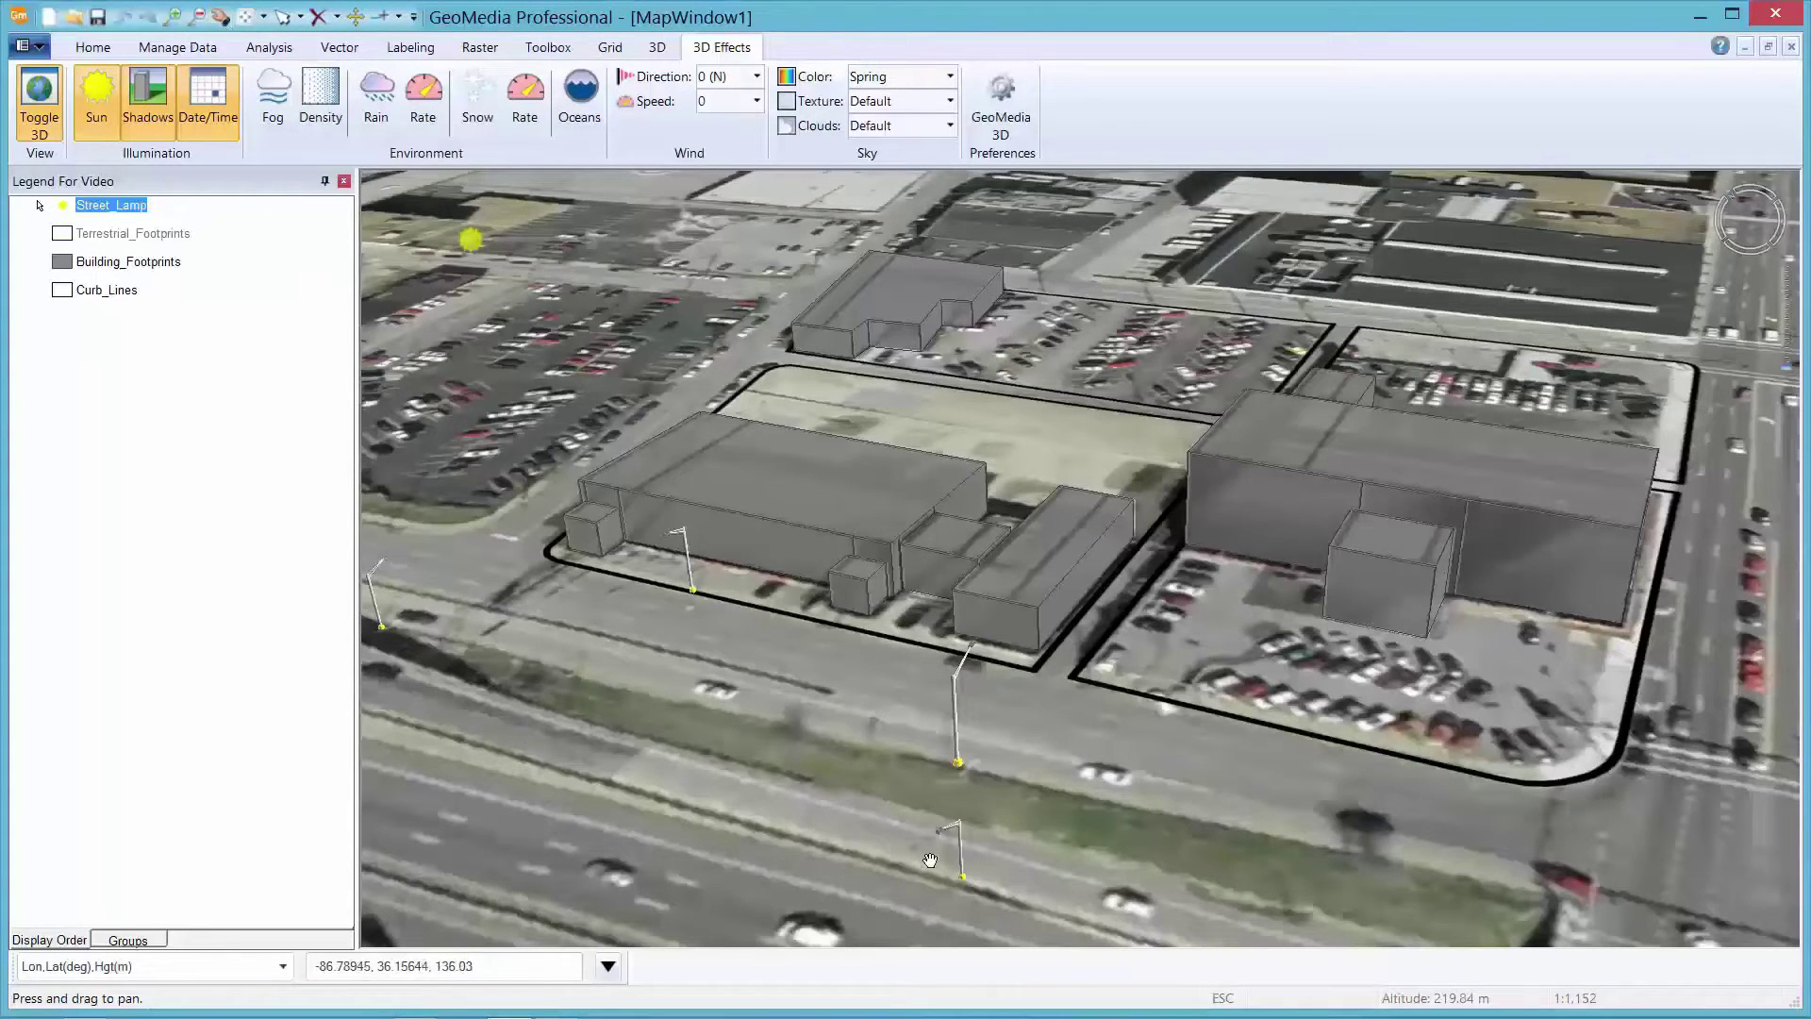
pyautogui.scroll(5, 960, 864)
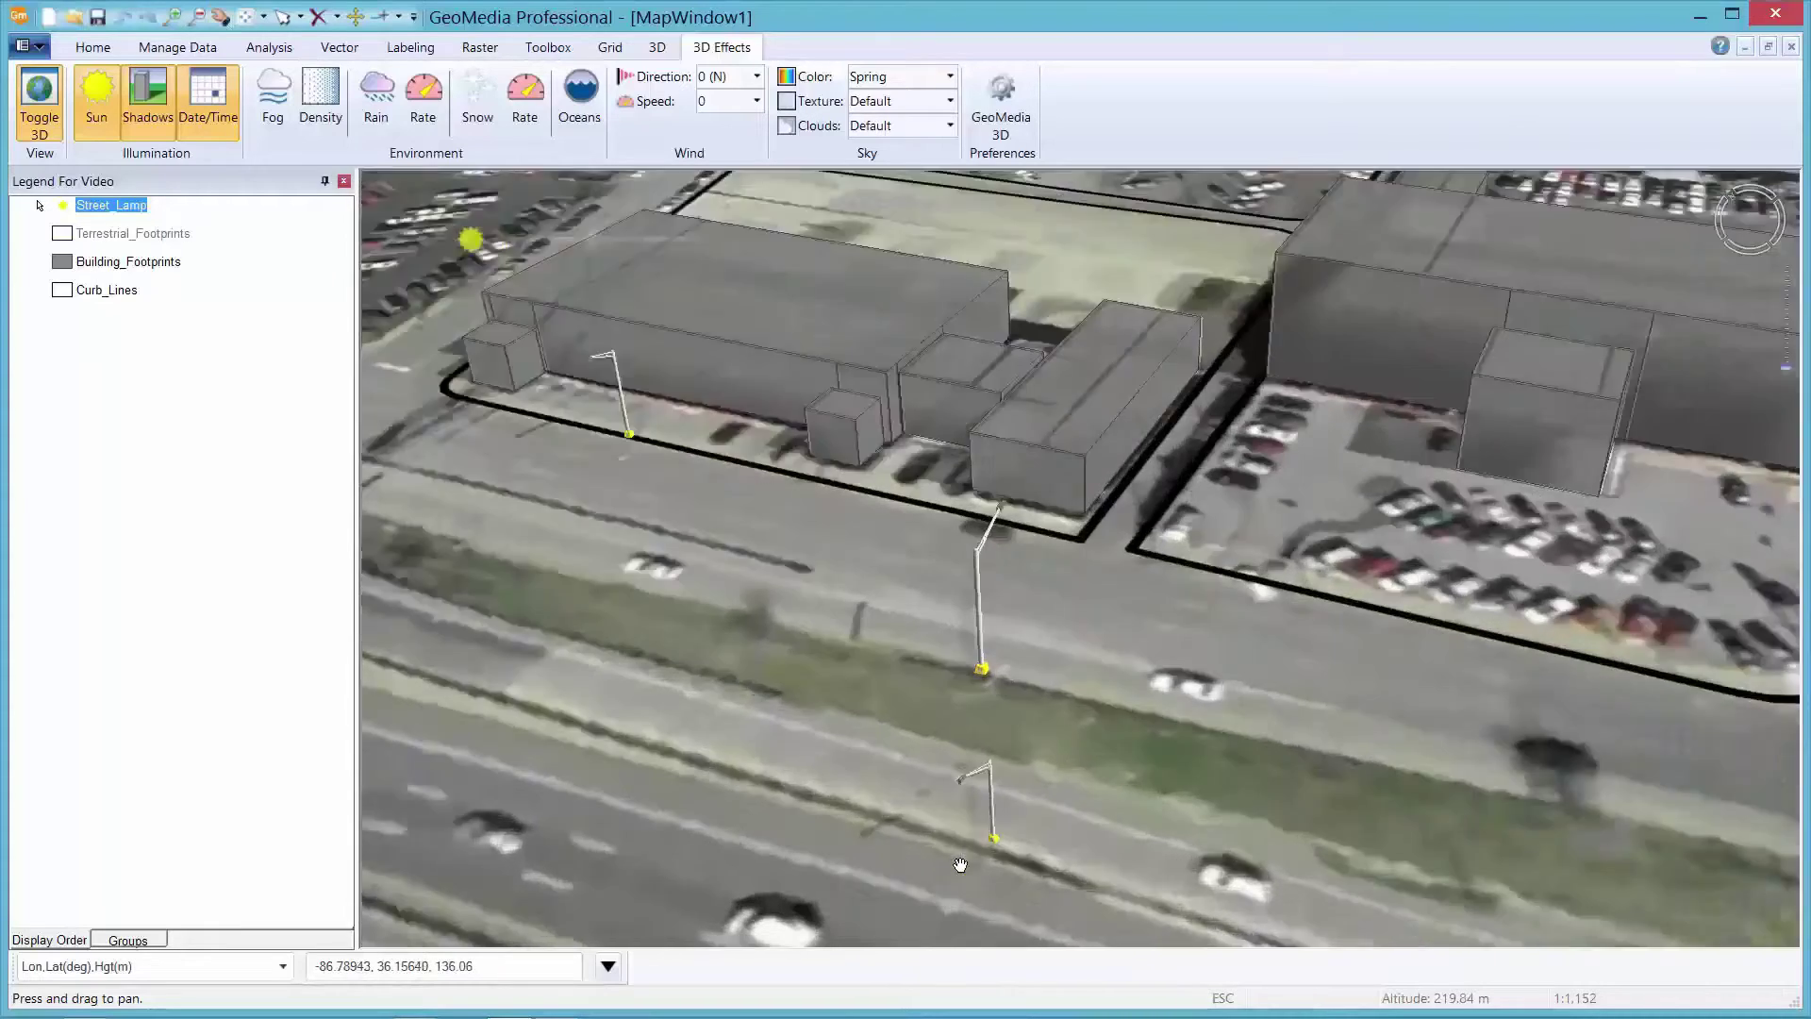
pyautogui.moveTo(1106, 530); pyautogui.dragTo(990, 699)
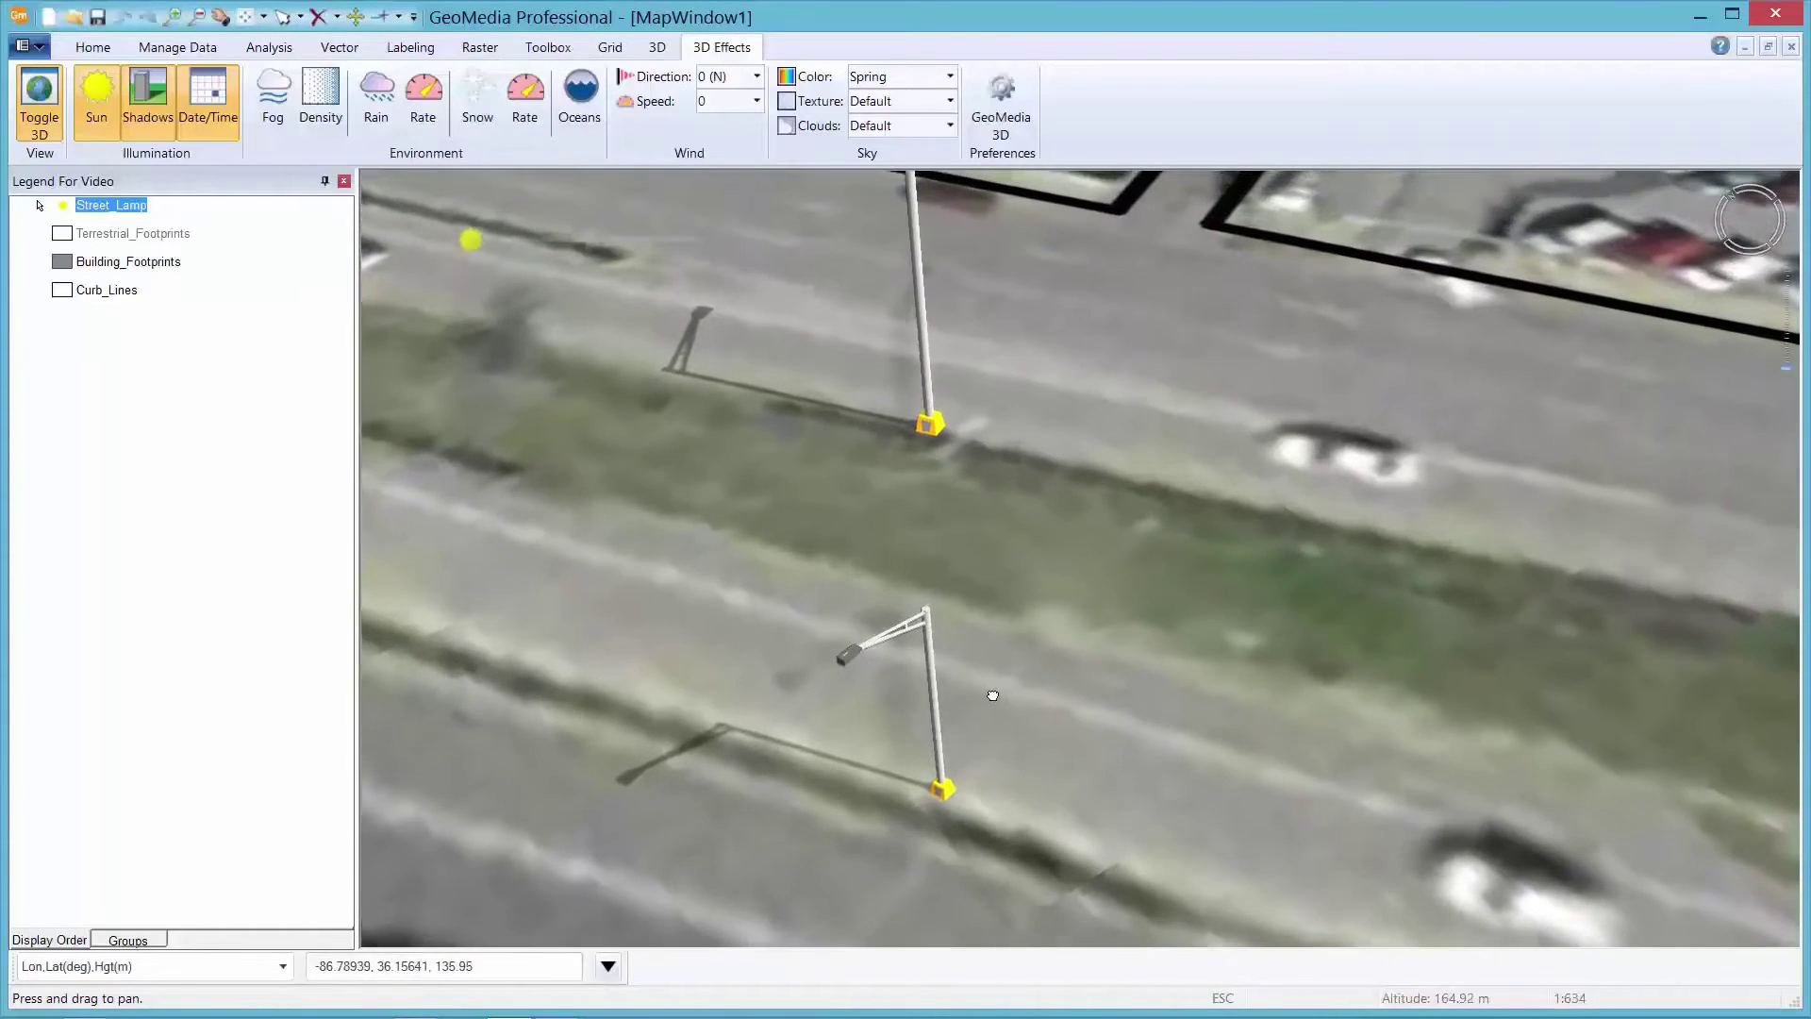
pyautogui.moveTo(993, 698); pyautogui.dragTo(964, 751, button='middle')
pyautogui.moveTo(507, 268)
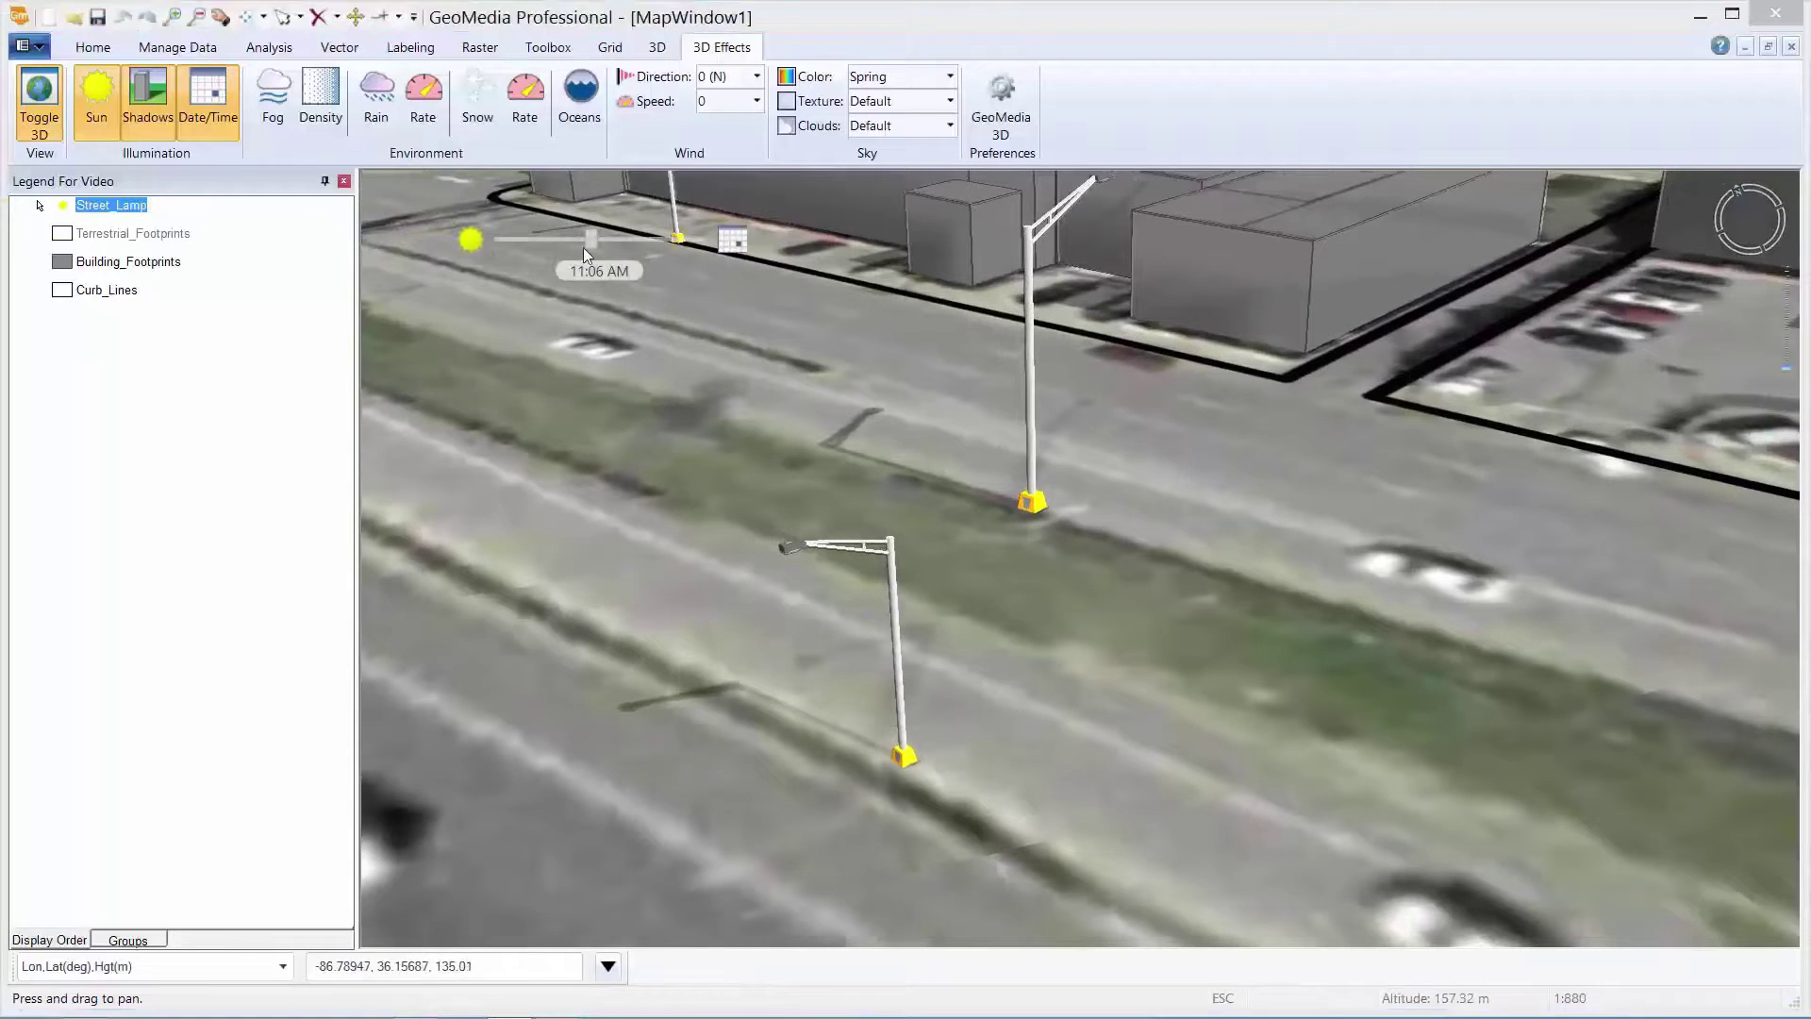
pyautogui.moveTo(591, 240)
pyautogui.mouseDown()
pyautogui.moveTo(644, 240)
pyautogui.moveTo(552, 240)
pyautogui.moveTo(591, 241)
pyautogui.mouseUp()
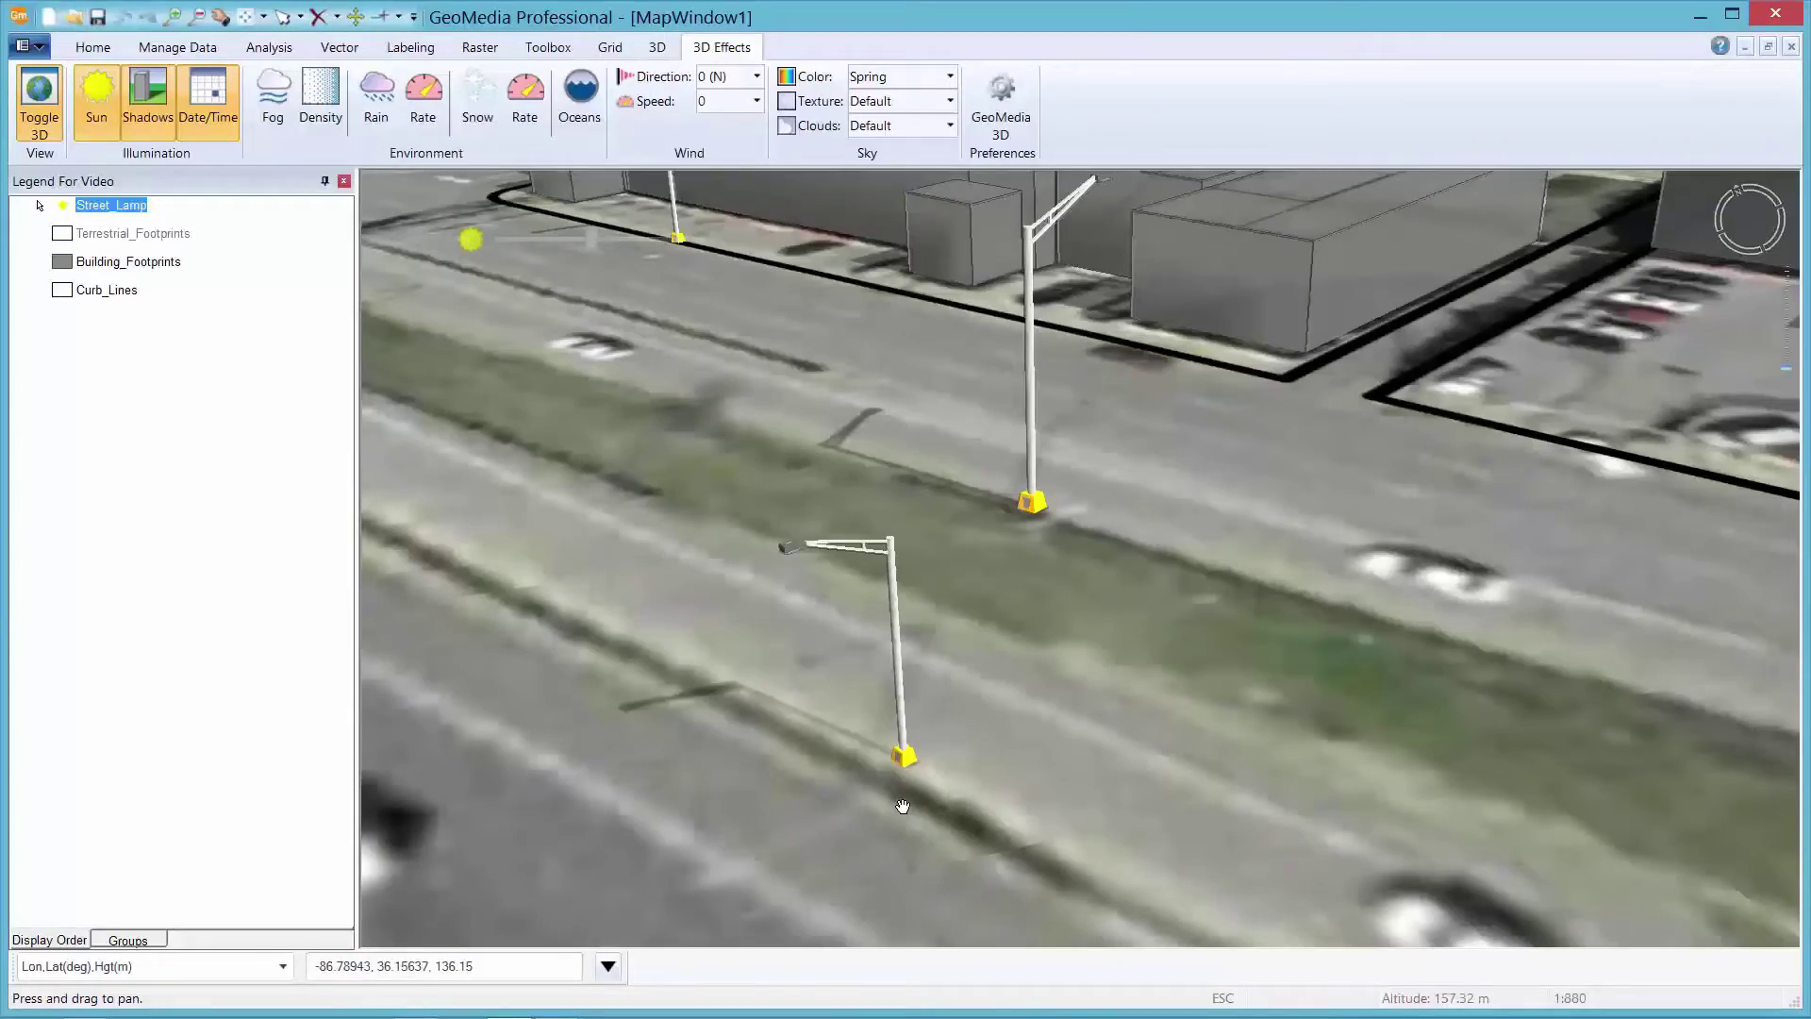
pyautogui.scroll(-5, 903, 803)
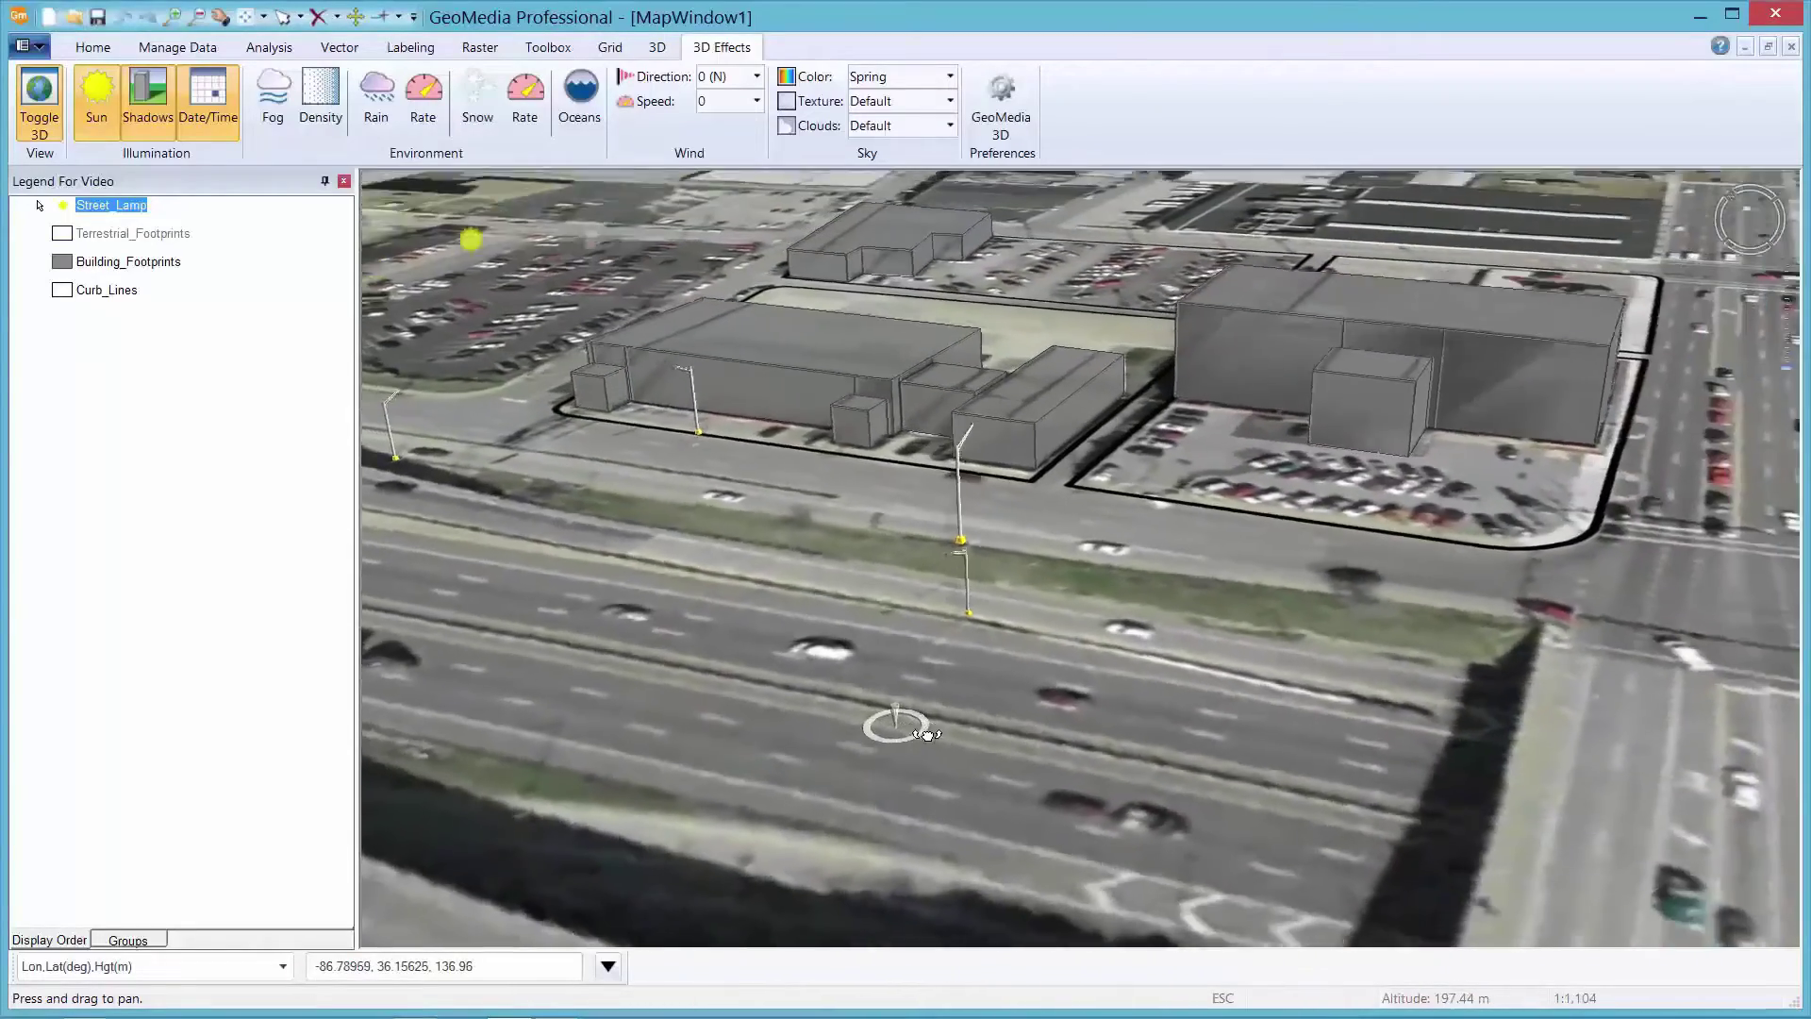
pyautogui.moveTo(927, 734); pyautogui.dragTo(813, 664)
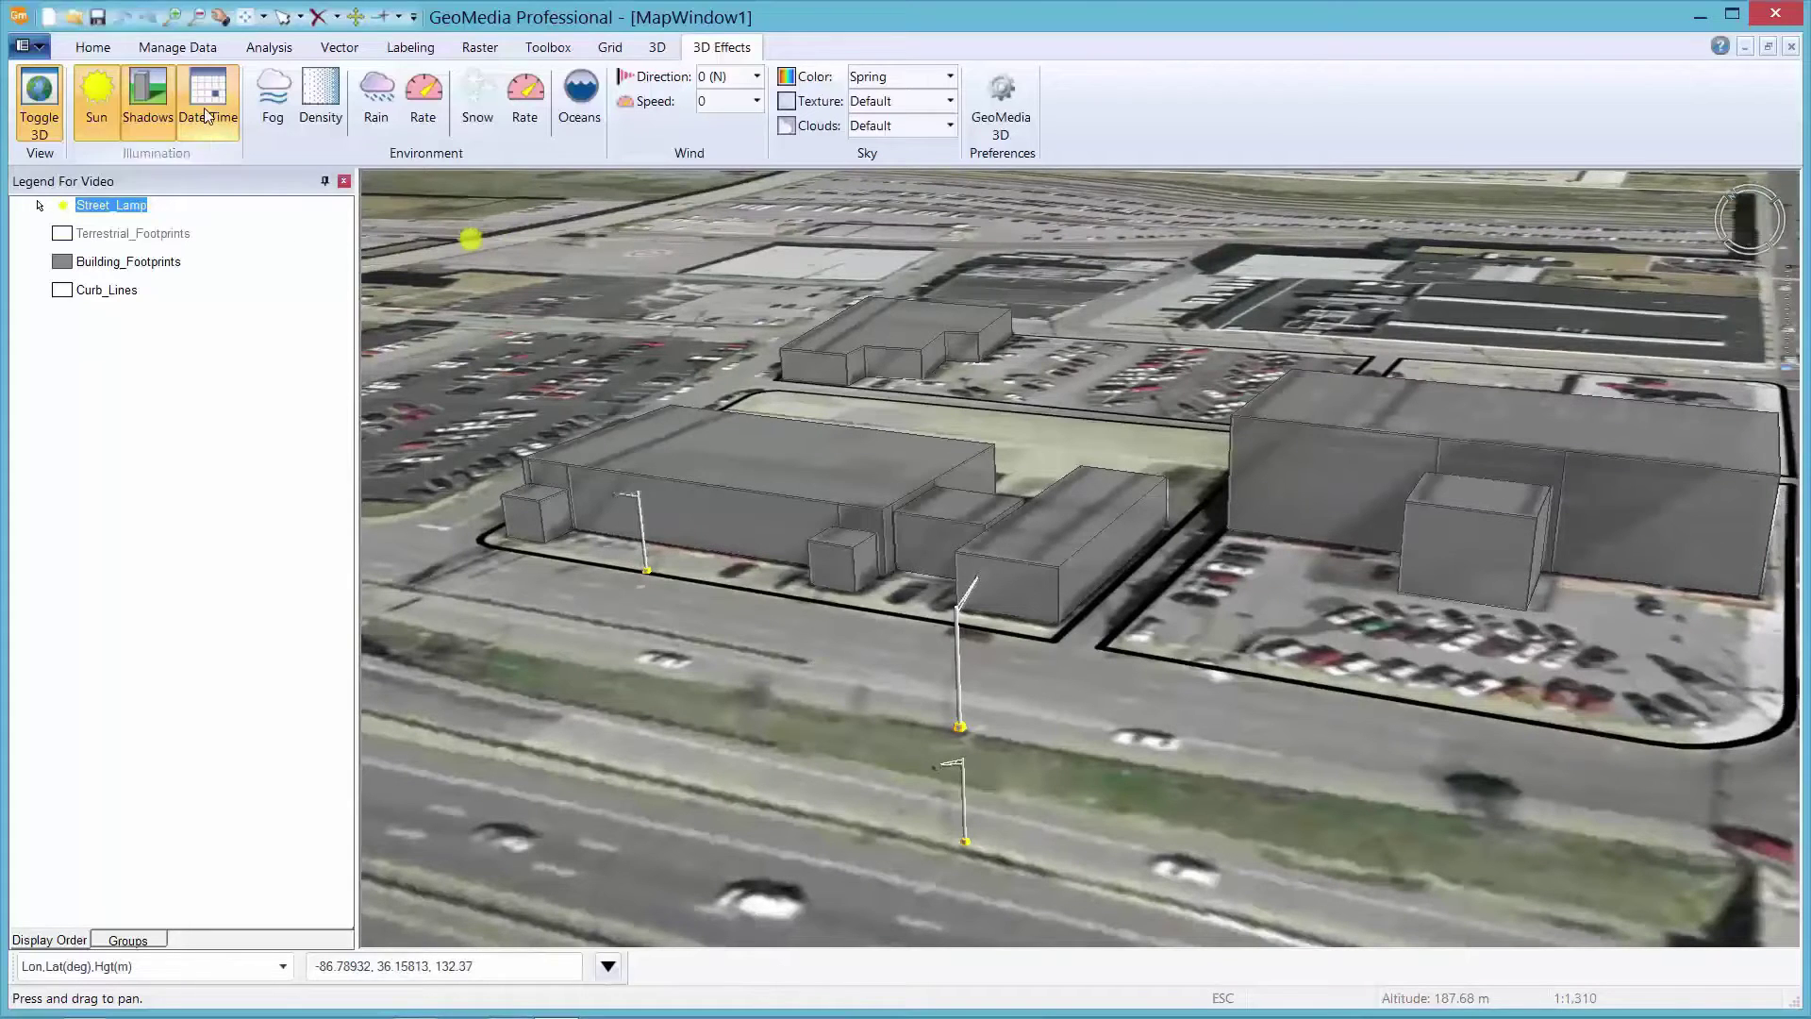
# - Make Terrestrial_Footprints locatable and display its LiDAR point cloud
pyautogui.rightClick(91, 236)
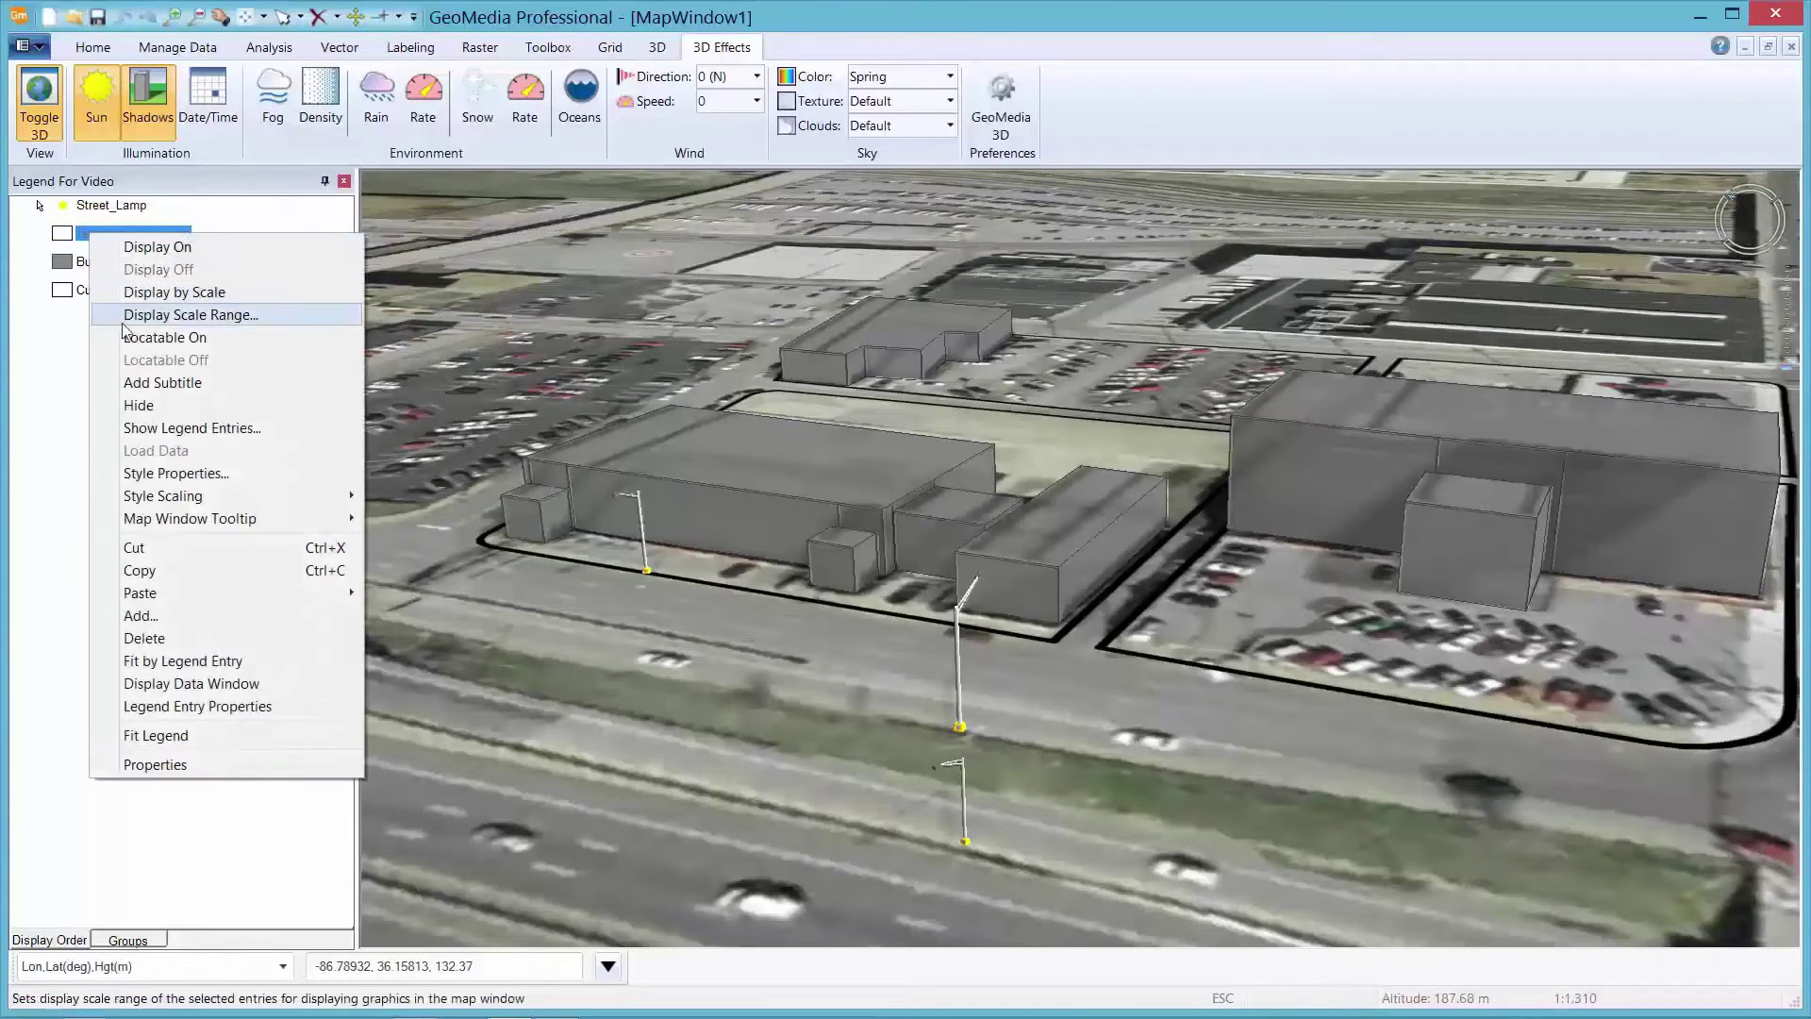
pyautogui.click(125, 340)
pyautogui.rightClick(115, 235)
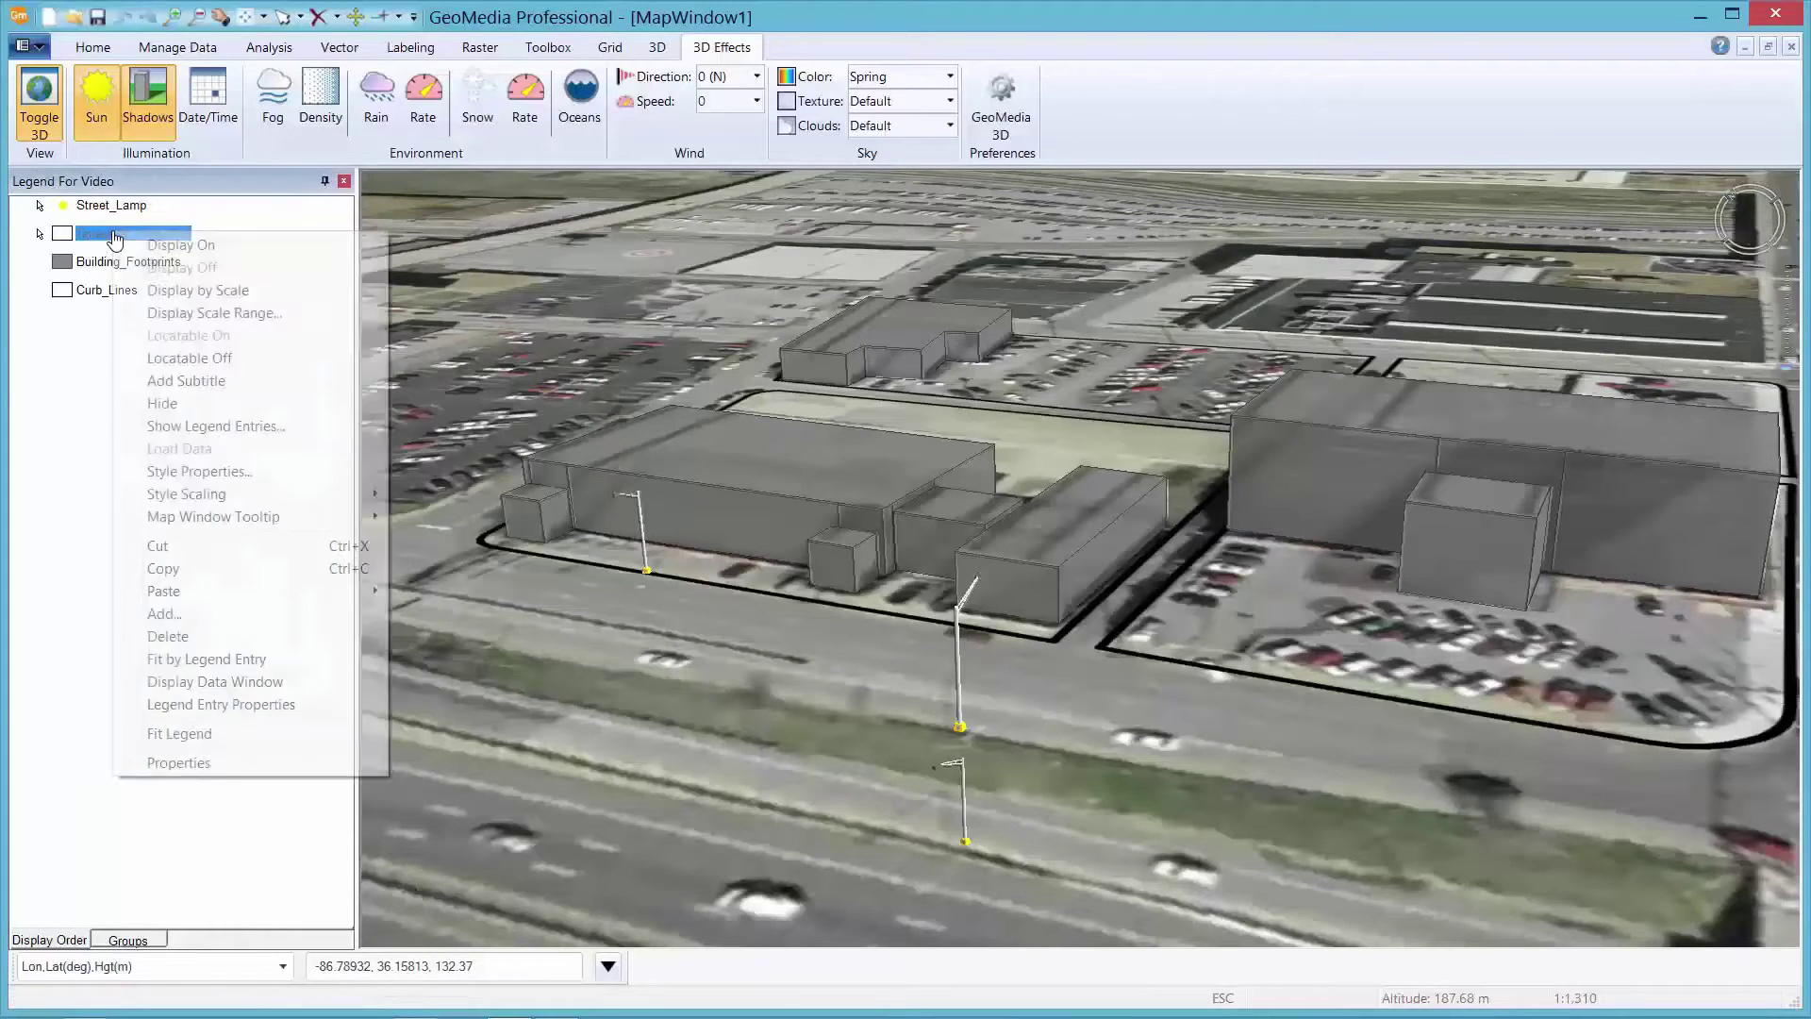
pyautogui.click(158, 247)
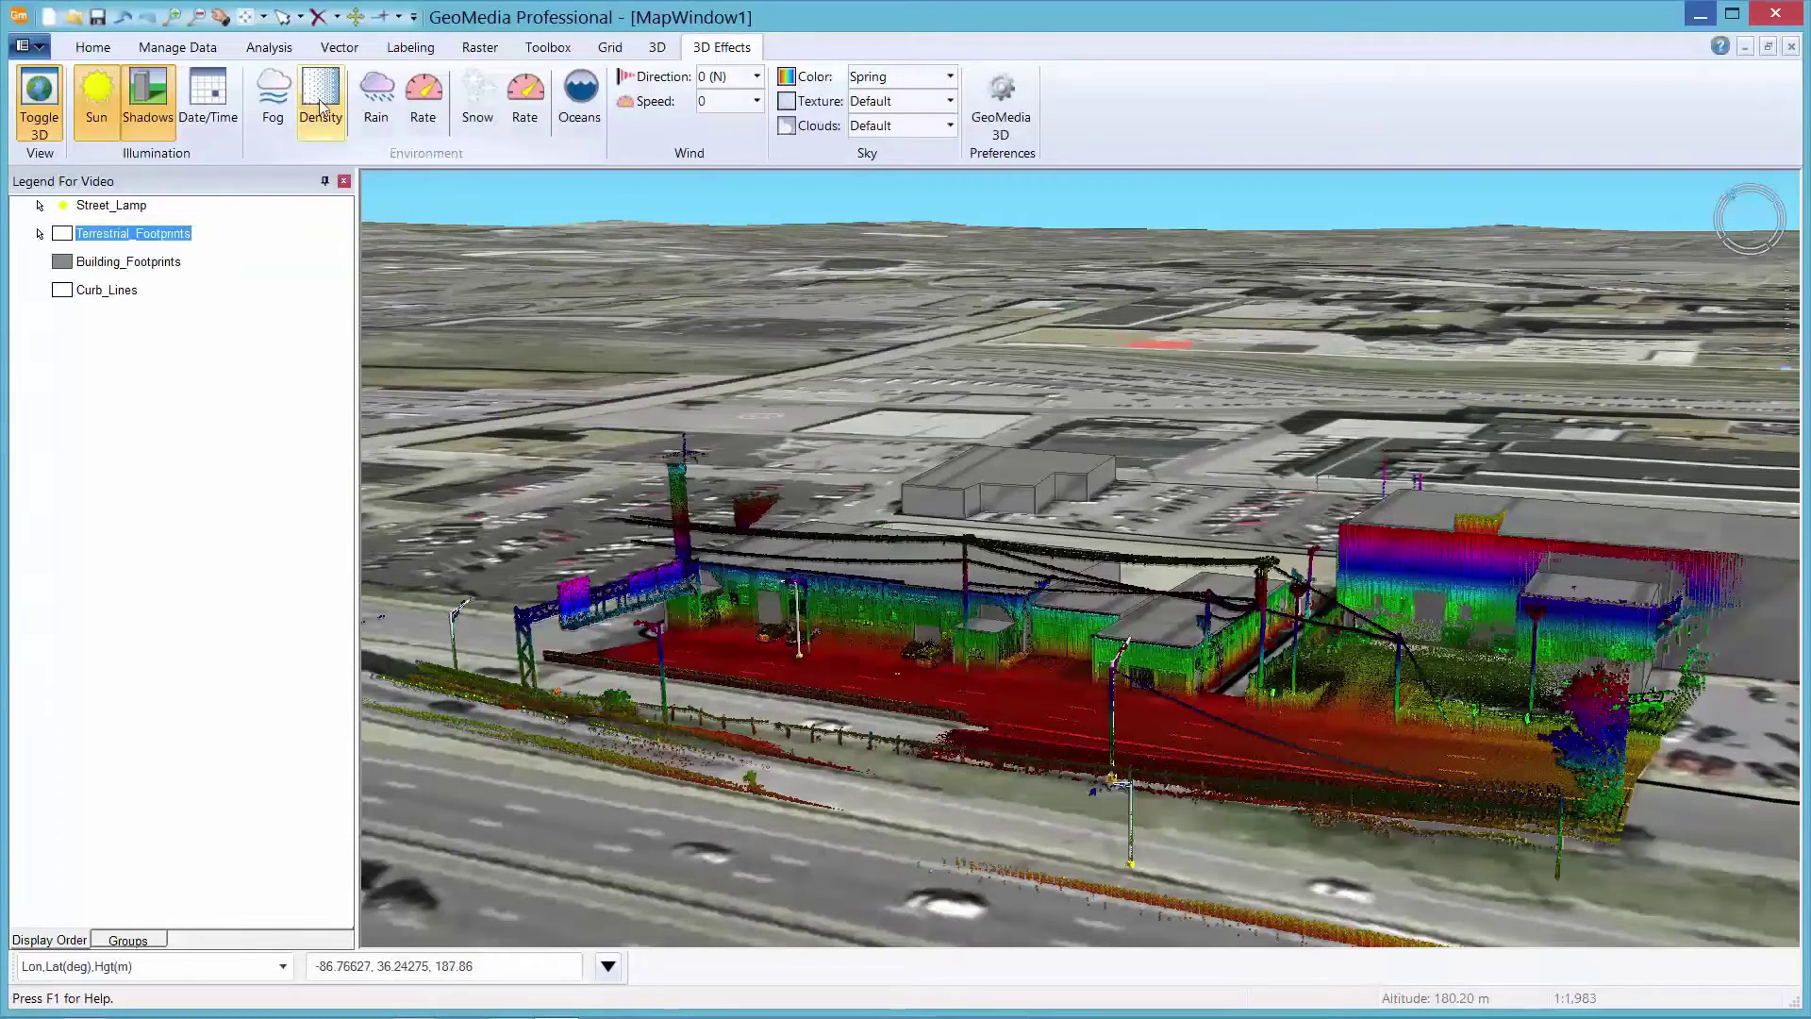
# - Zoom and pan the 3D view toward the street lamp in front of the building
pyautogui.click(220, 17)
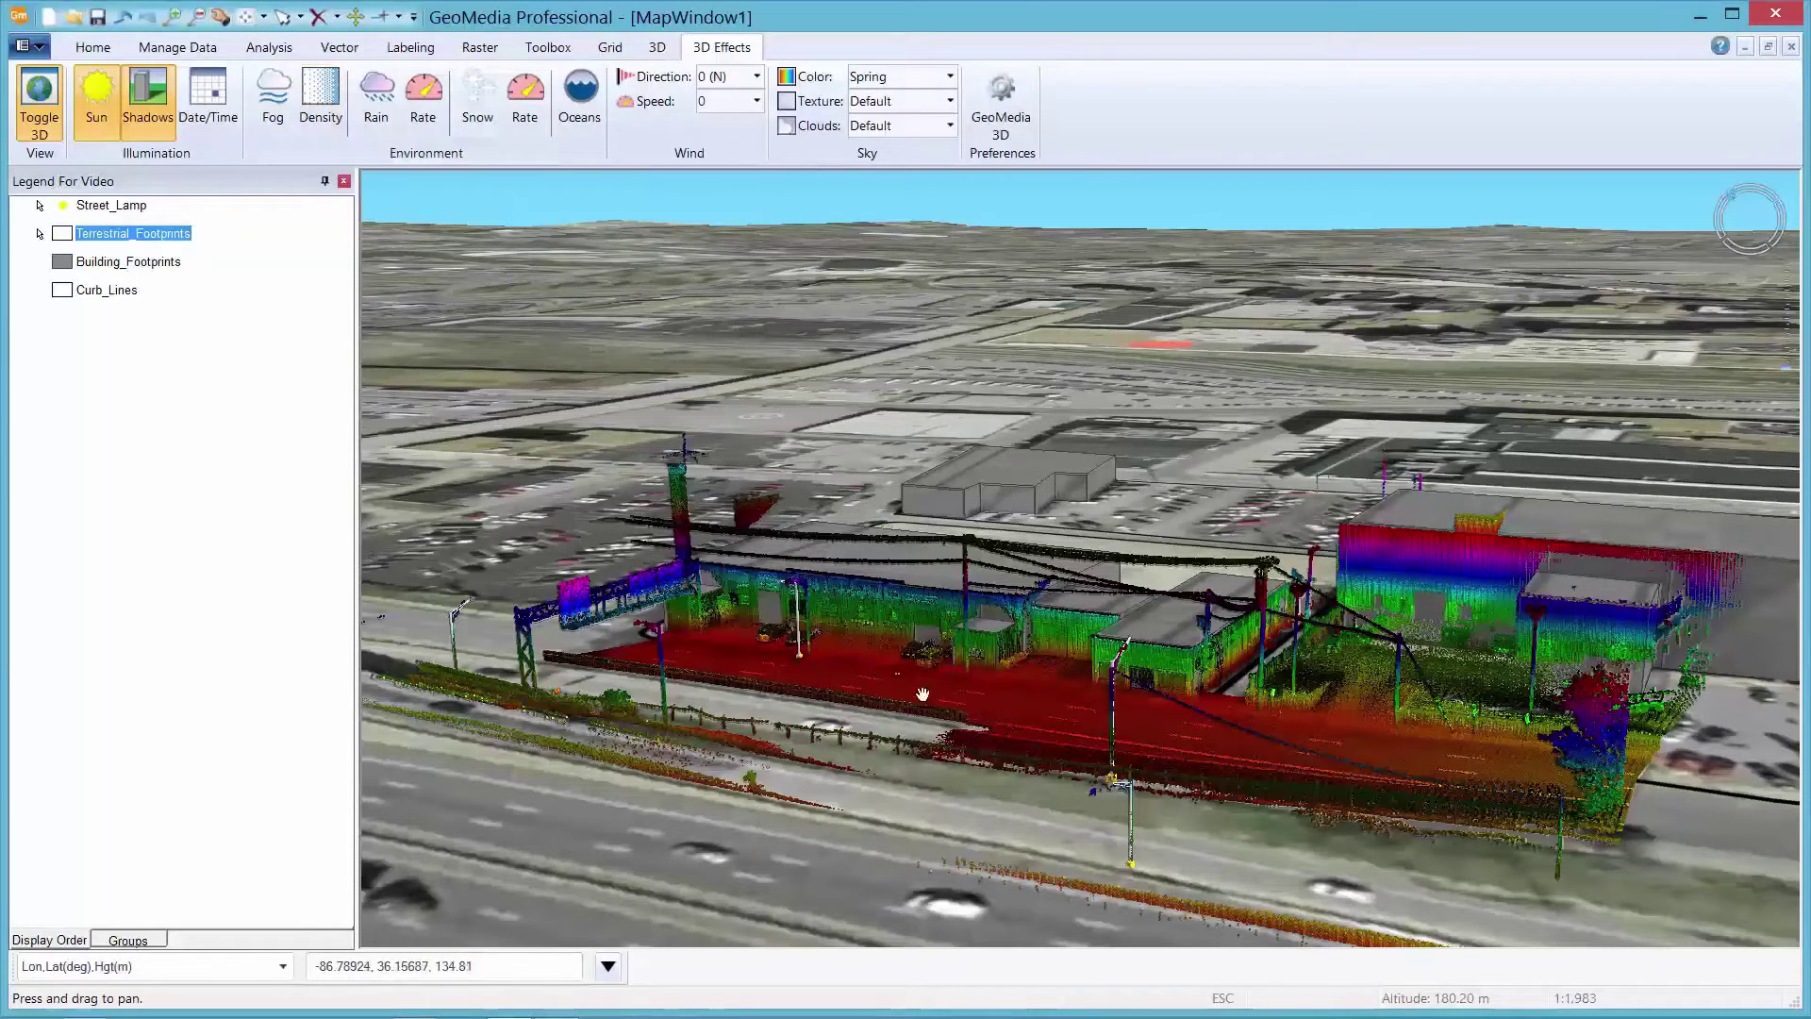
pyautogui.scroll(5, 811, 688)
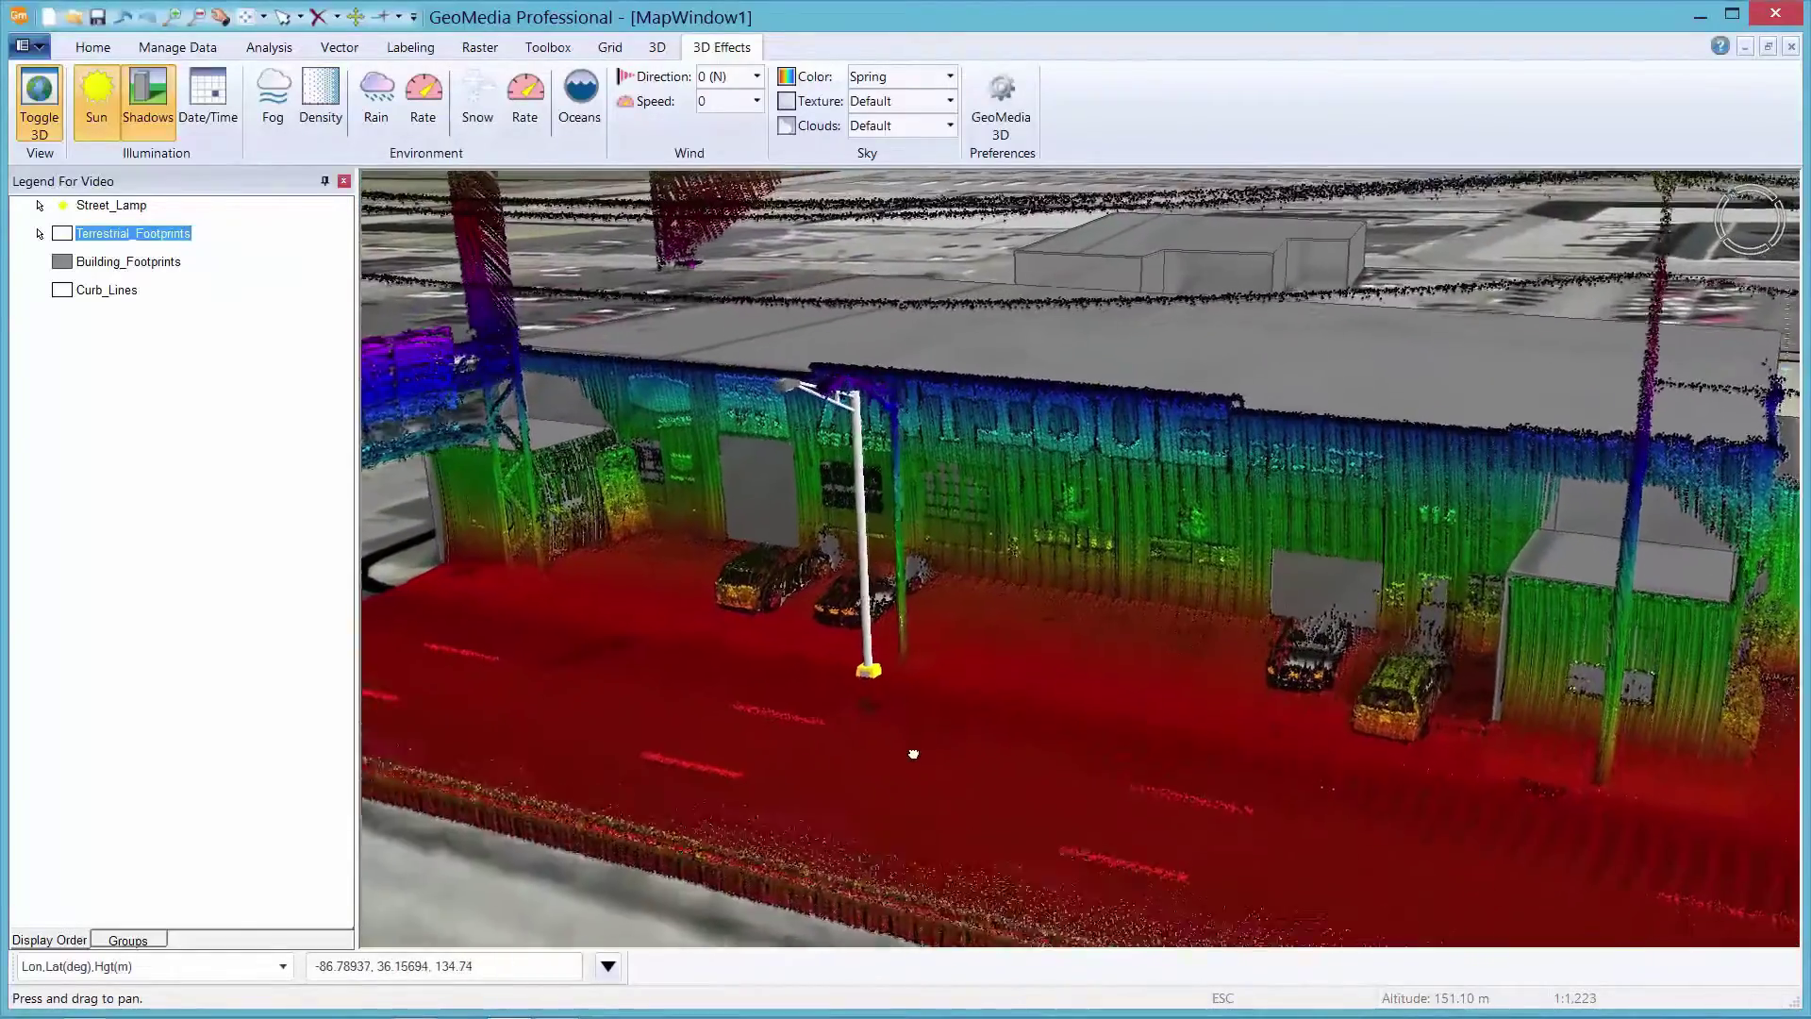
pyautogui.moveTo(914, 752); pyautogui.dragTo(898, 685)
# - Move the street lamp right onto the LiDAR pole, then pan to the sidewalk median
pyautogui.press('Escape')
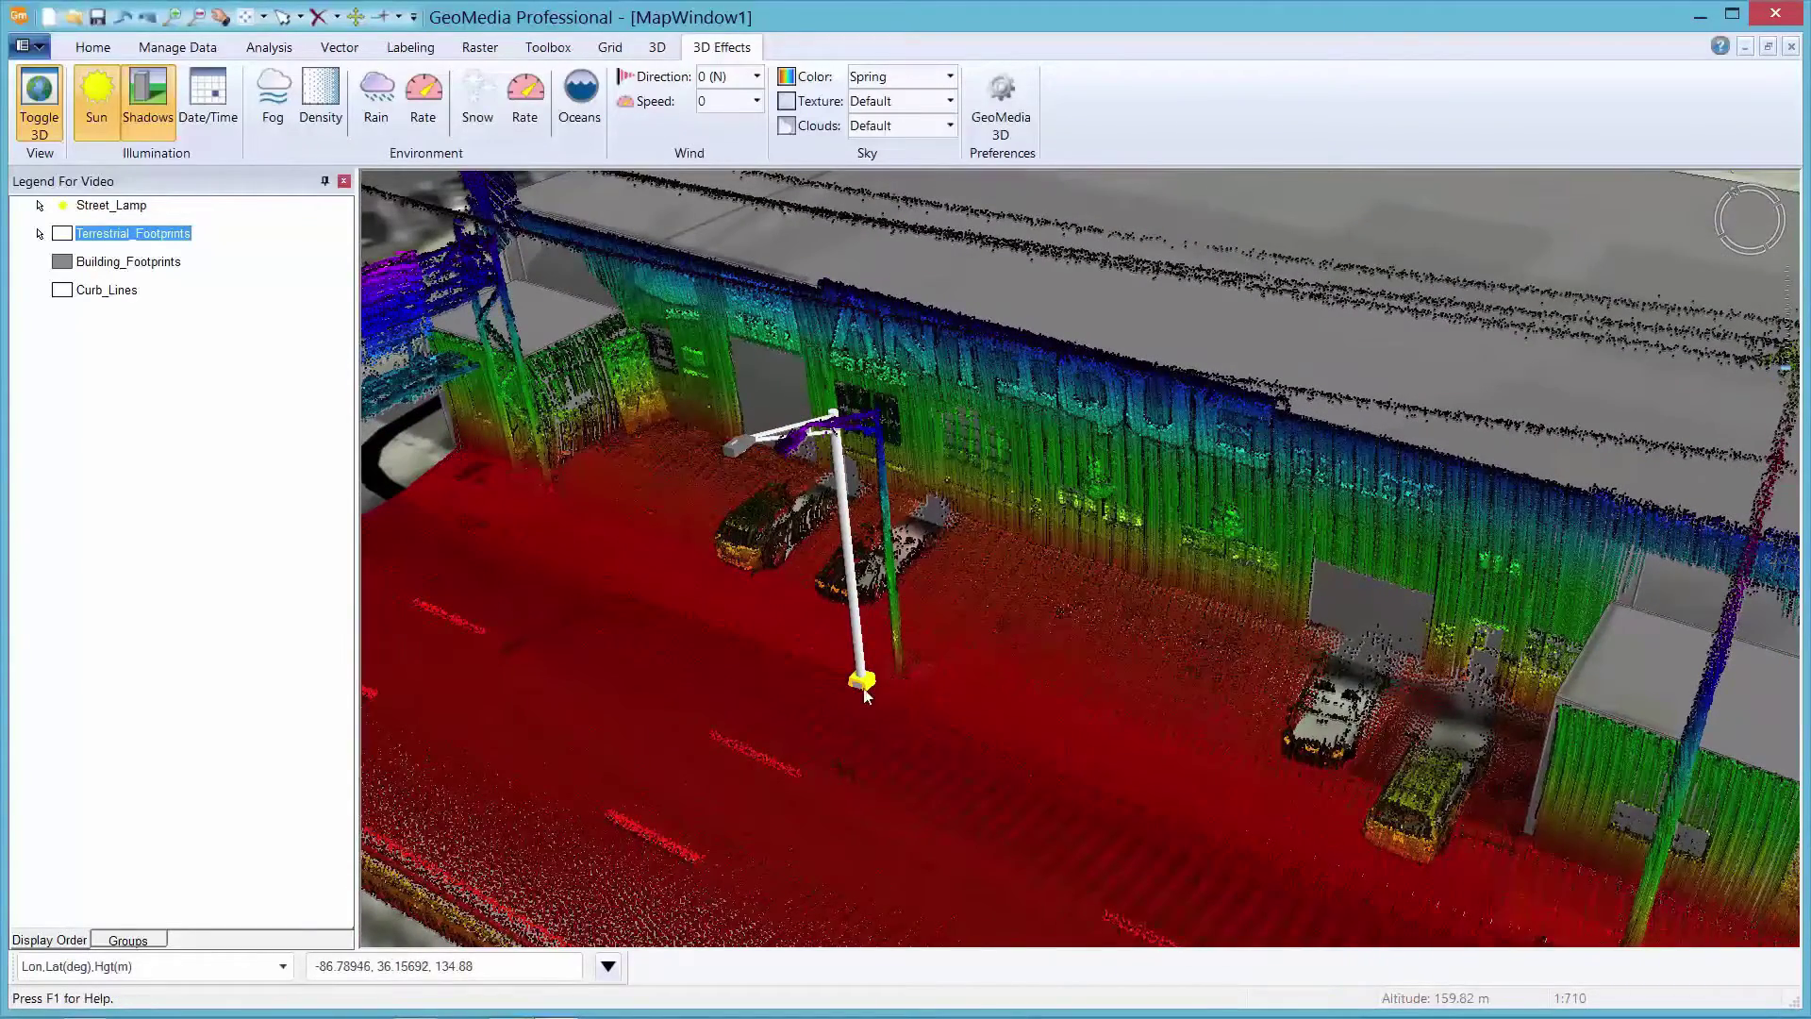
pyautogui.click(855, 591)
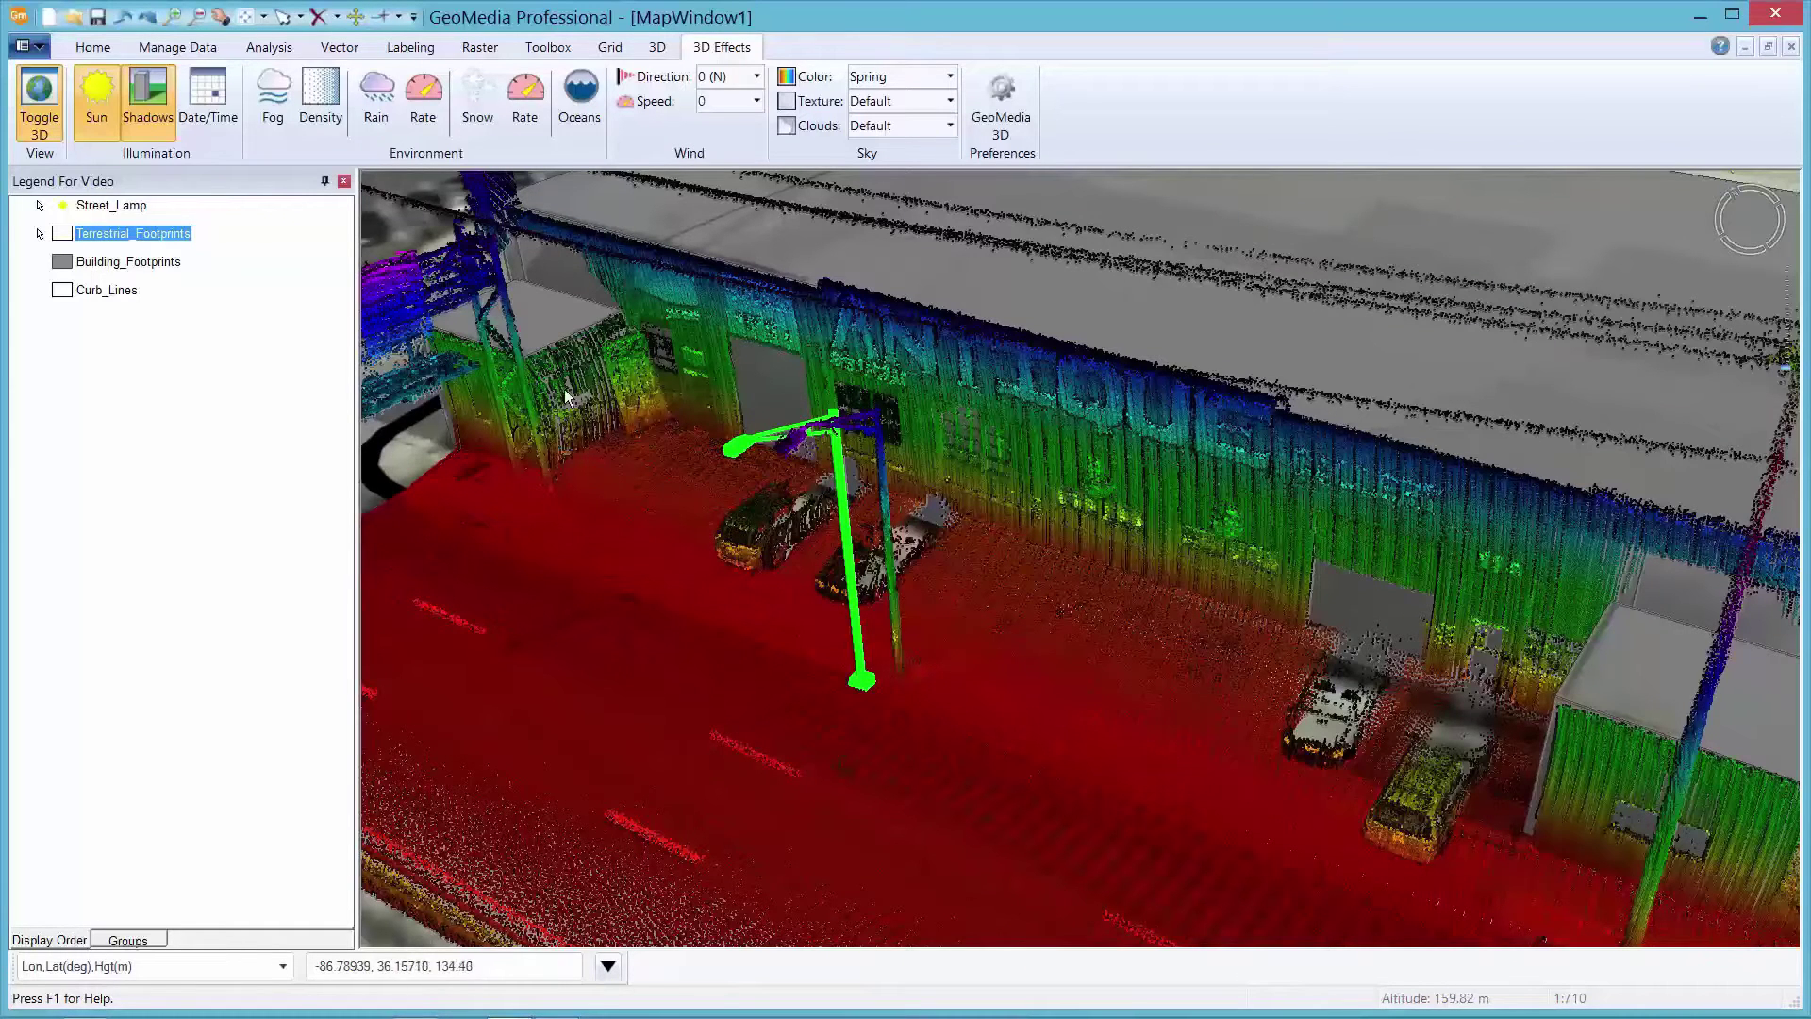
pyautogui.click(356, 19)
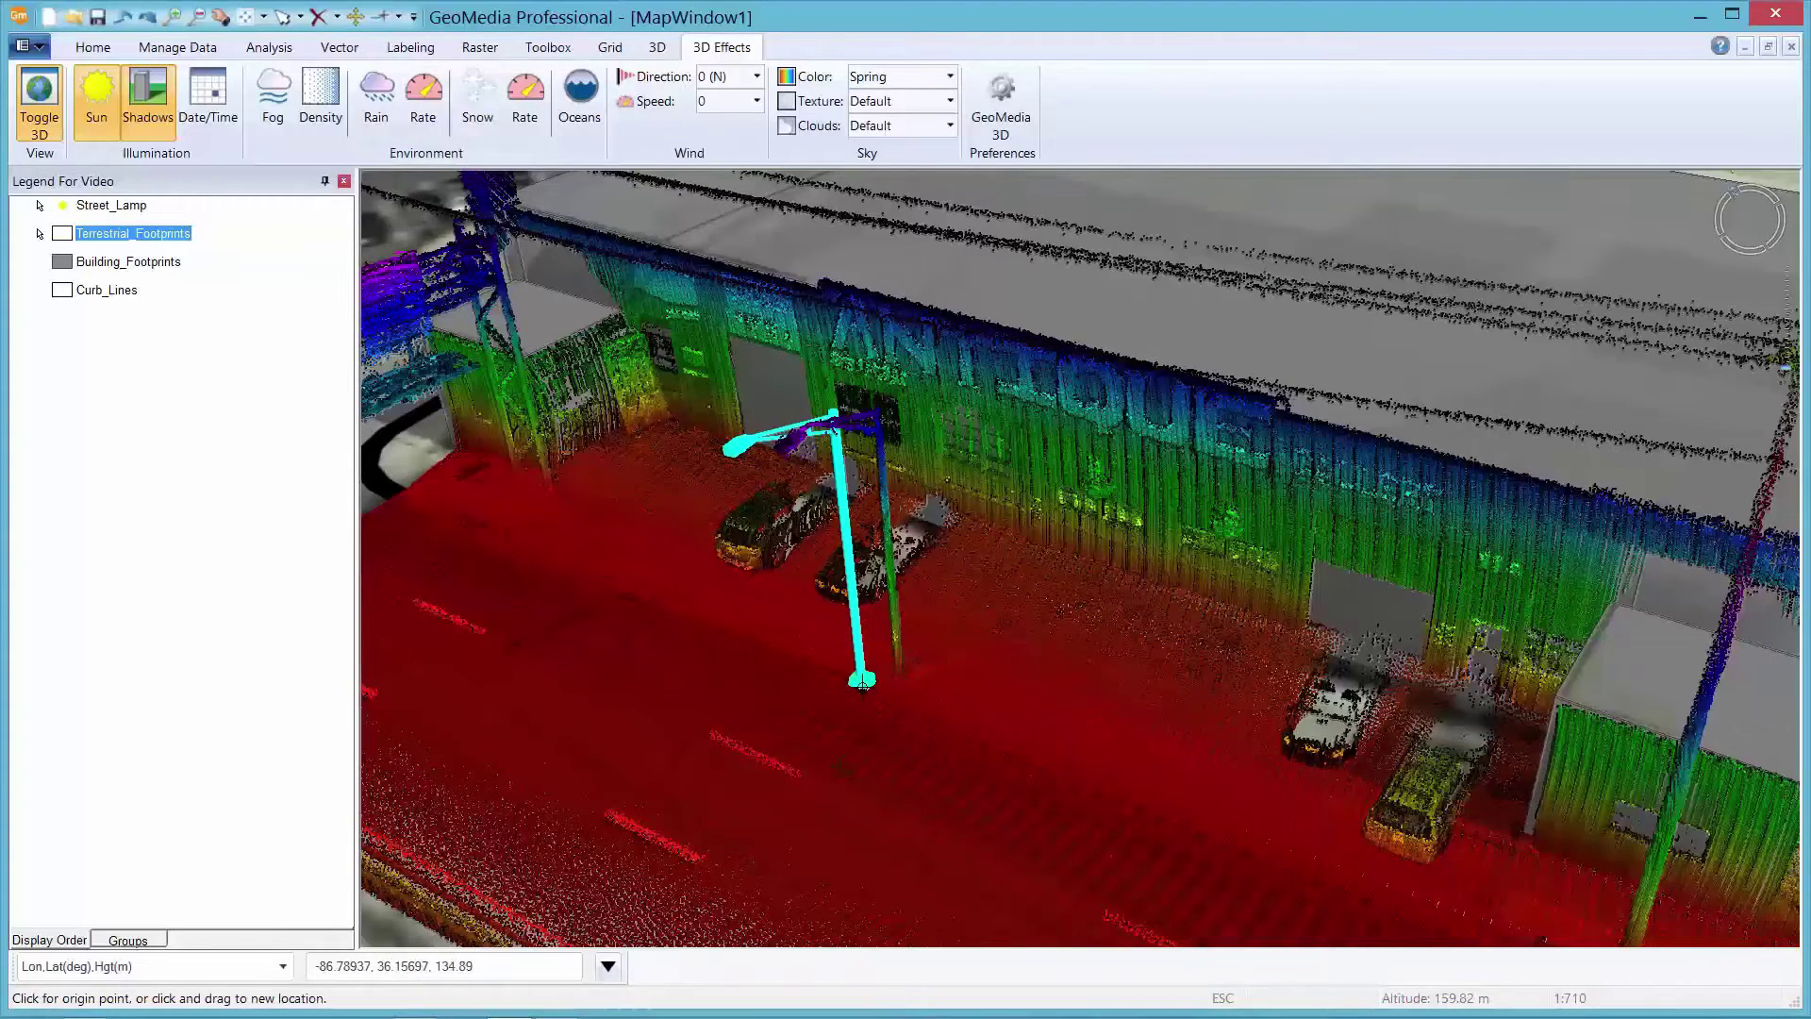
pyautogui.moveTo(862, 681); pyautogui.dragTo(901, 671)
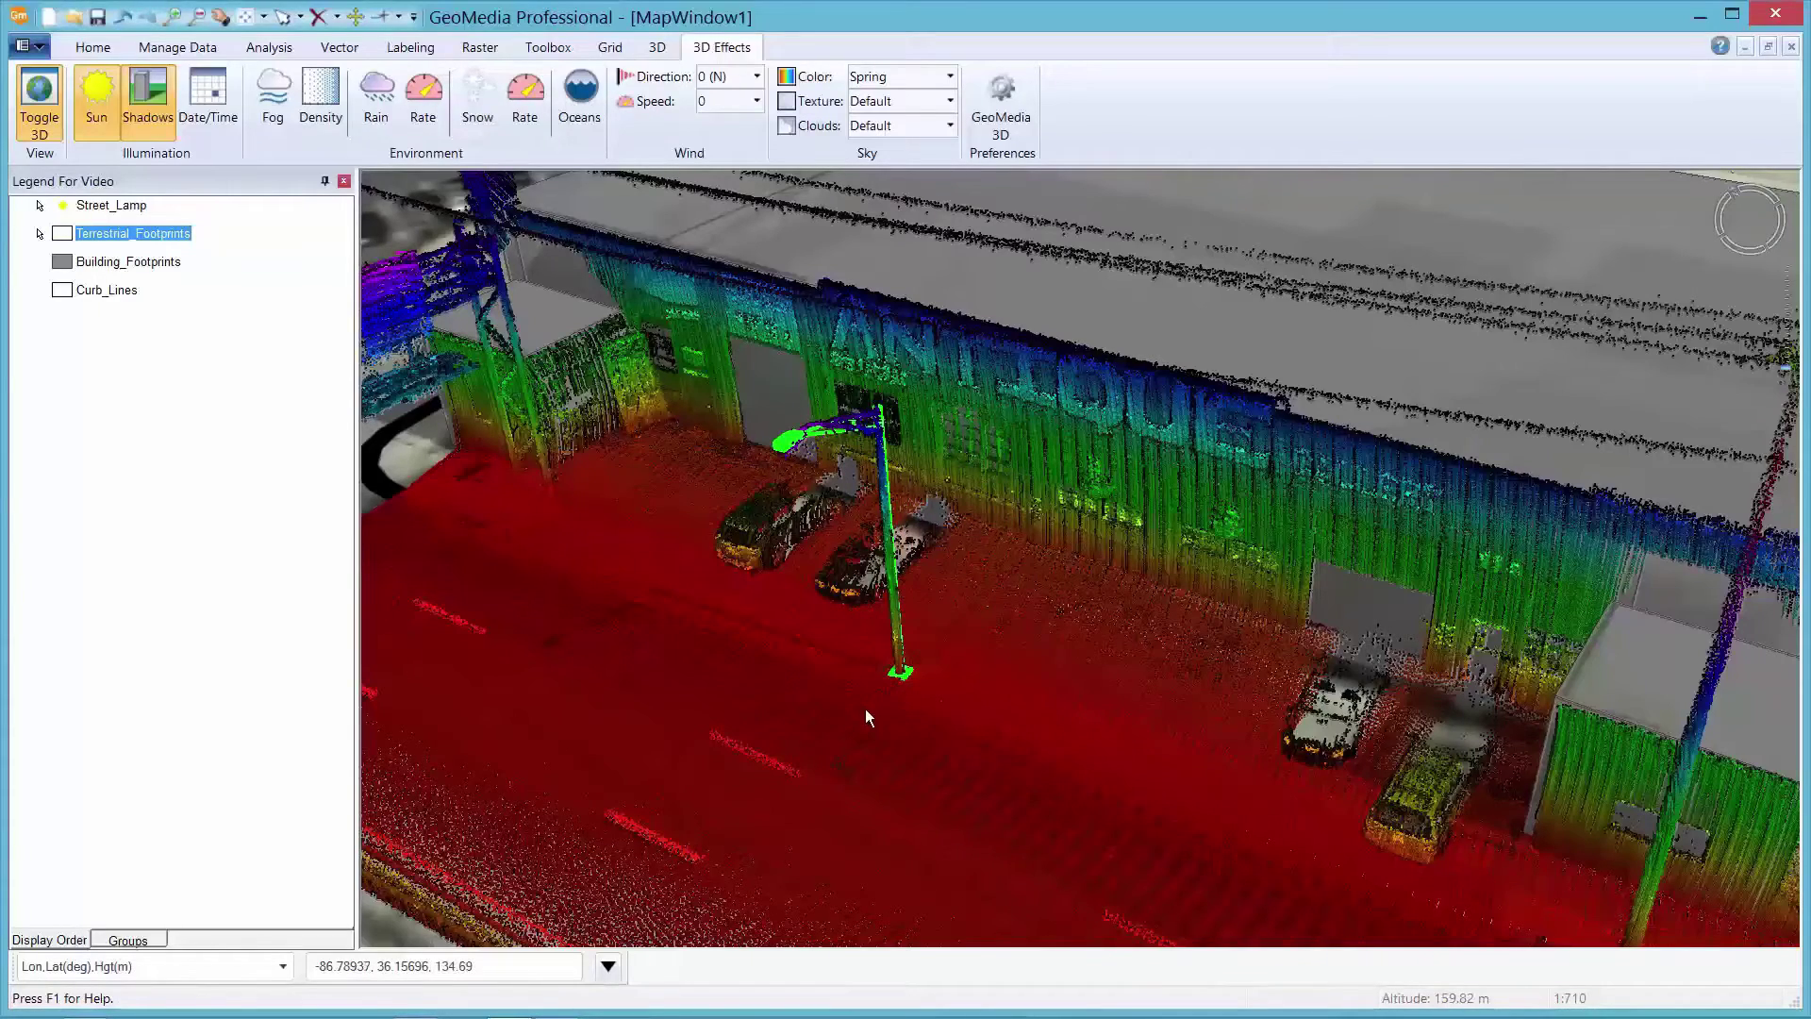
pyautogui.click(864, 710)
pyautogui.moveTo(870, 724); pyautogui.dragTo(1006, 611)
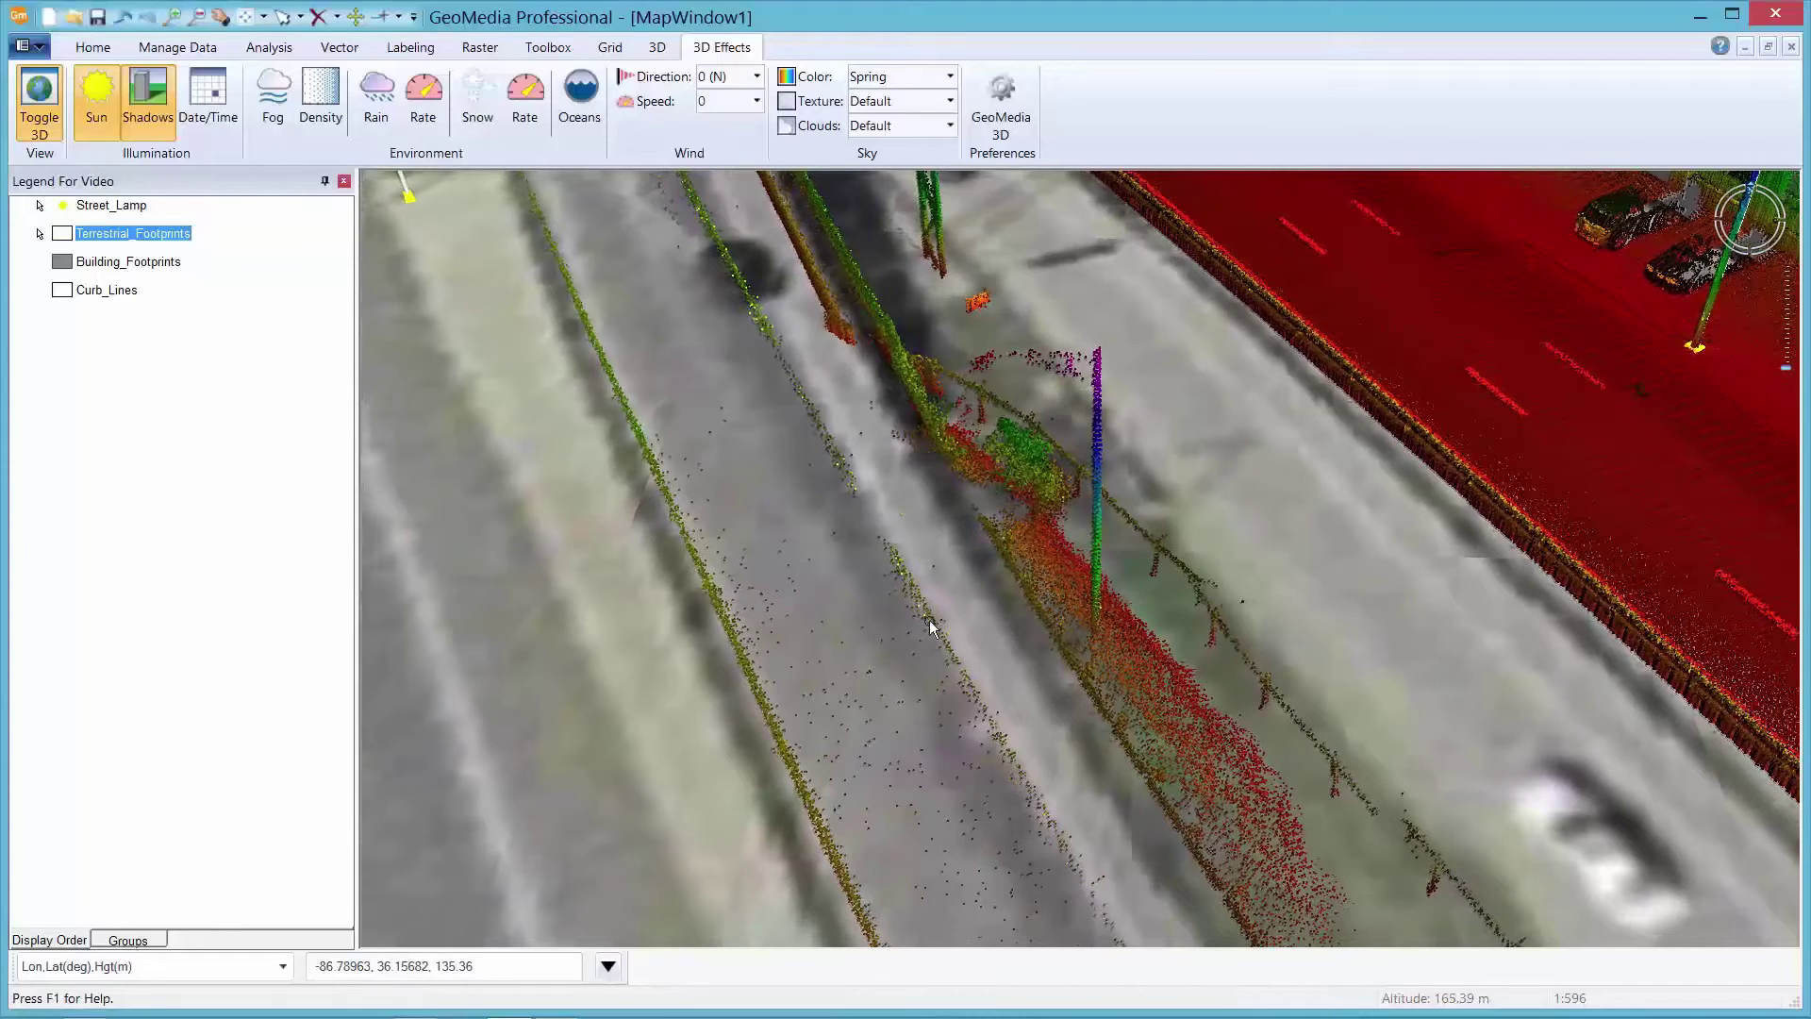
# - Place a new Street_Lamp at 235° on the median pole and confirm its attributes
pyautogui.click(384, 18)
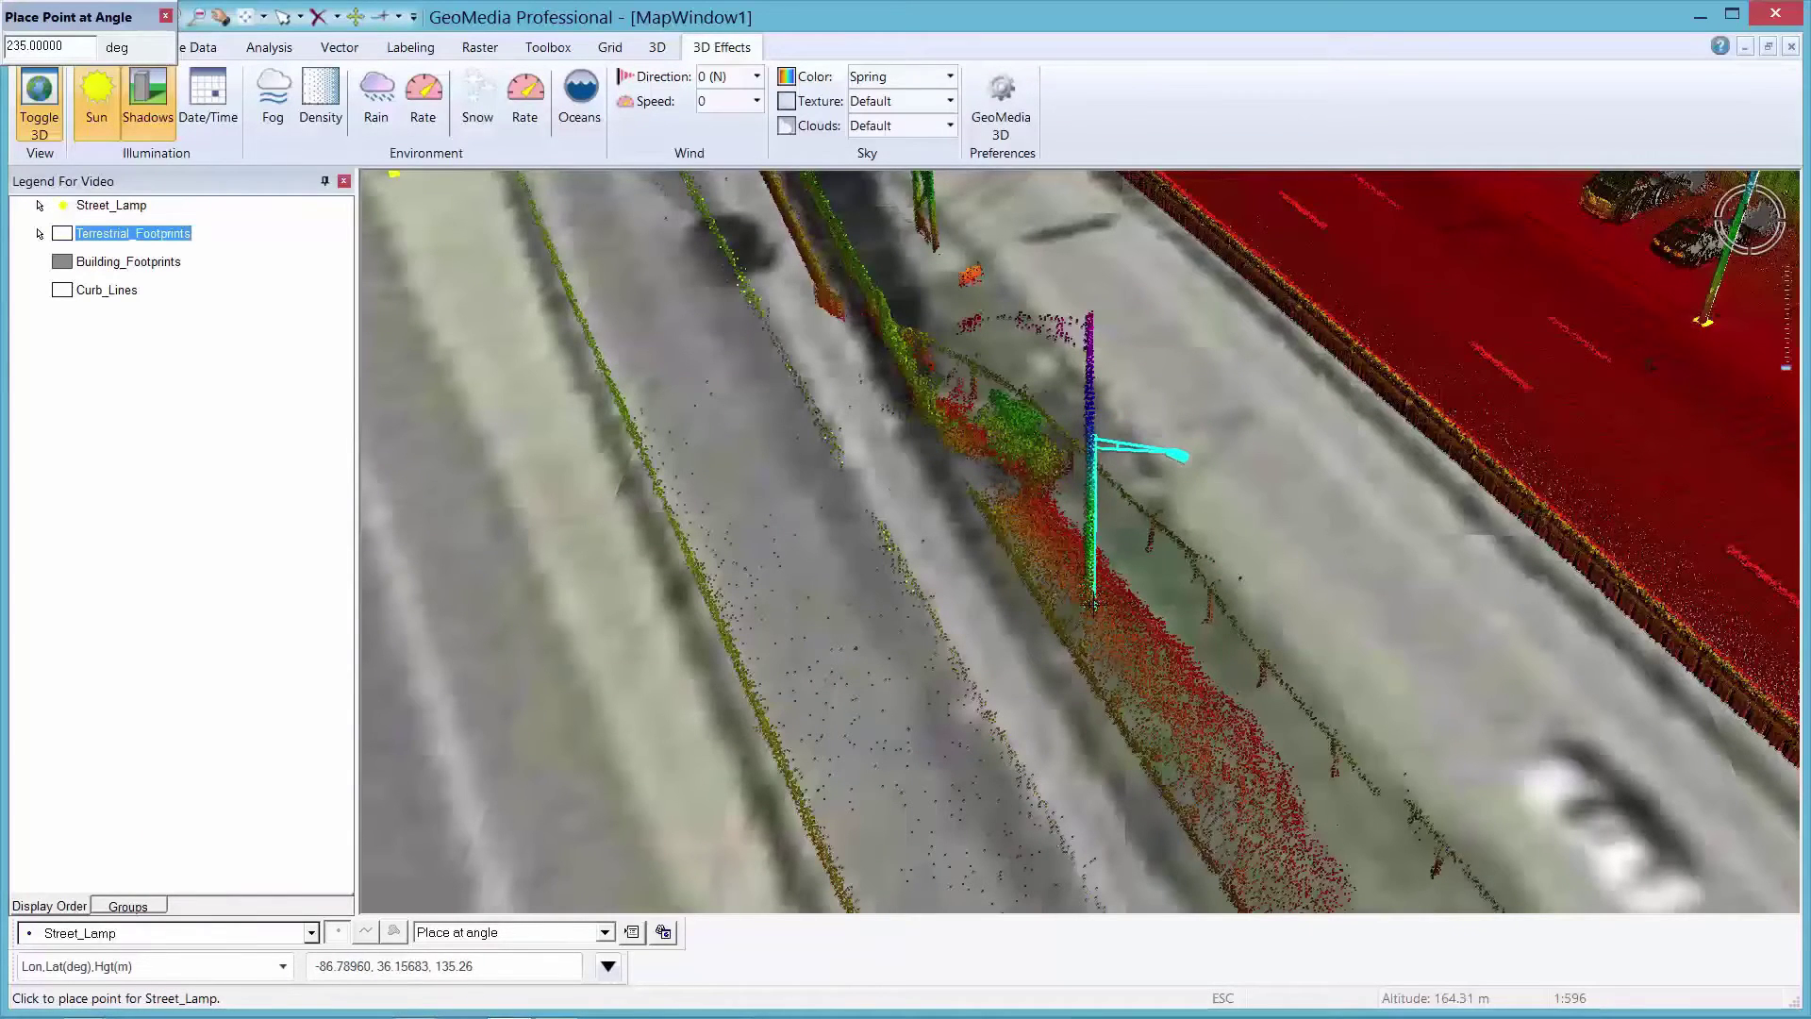
pyautogui.click(1094, 604)
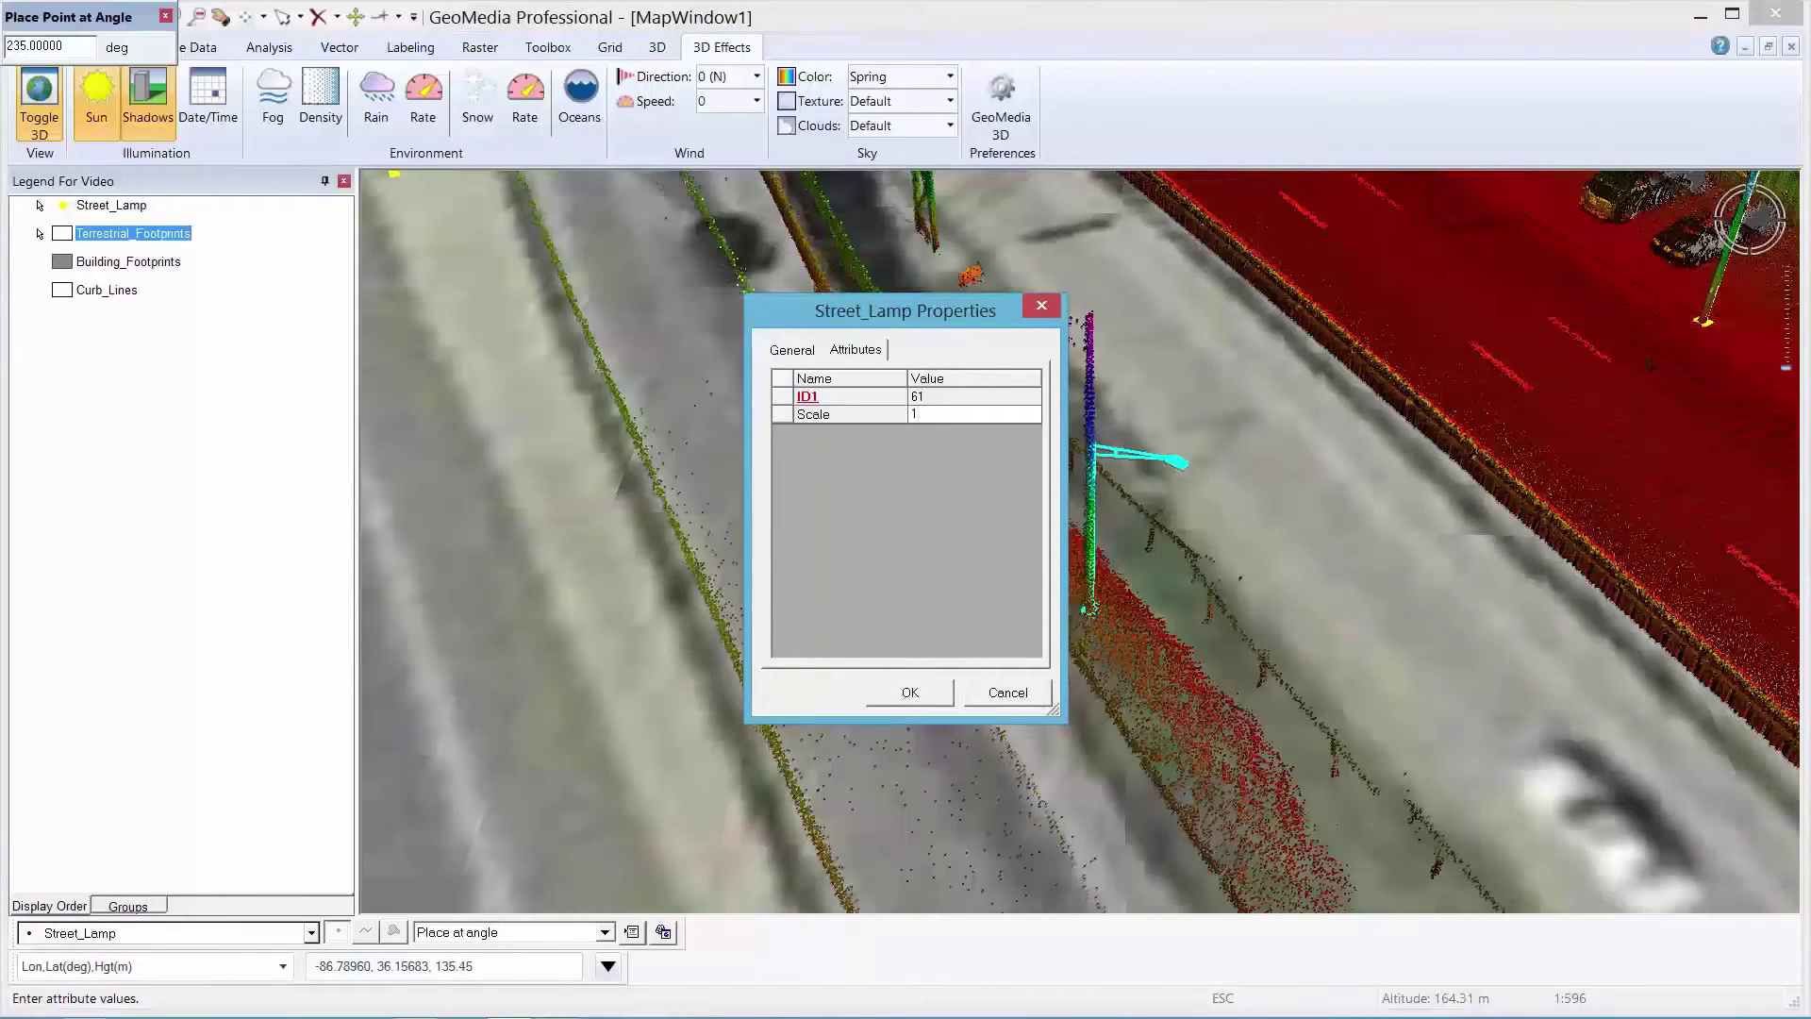
pyautogui.click(910, 693)
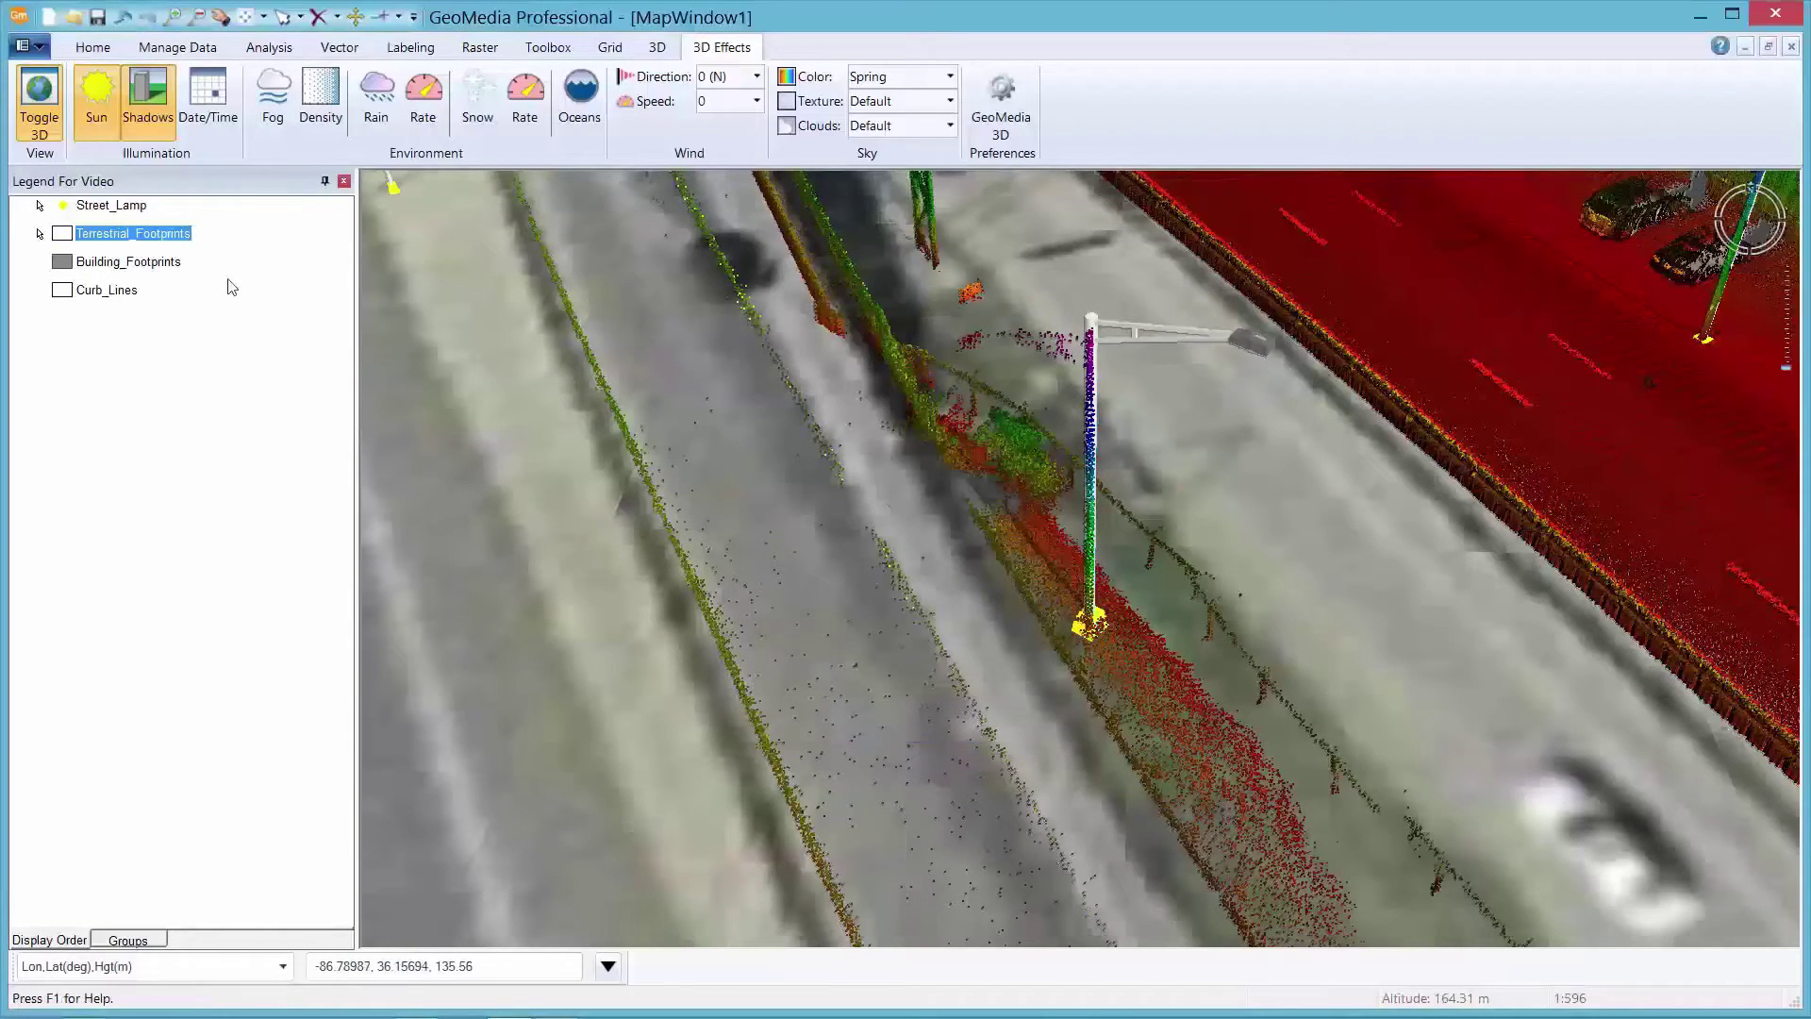
pyautogui.rightClick(151, 233)
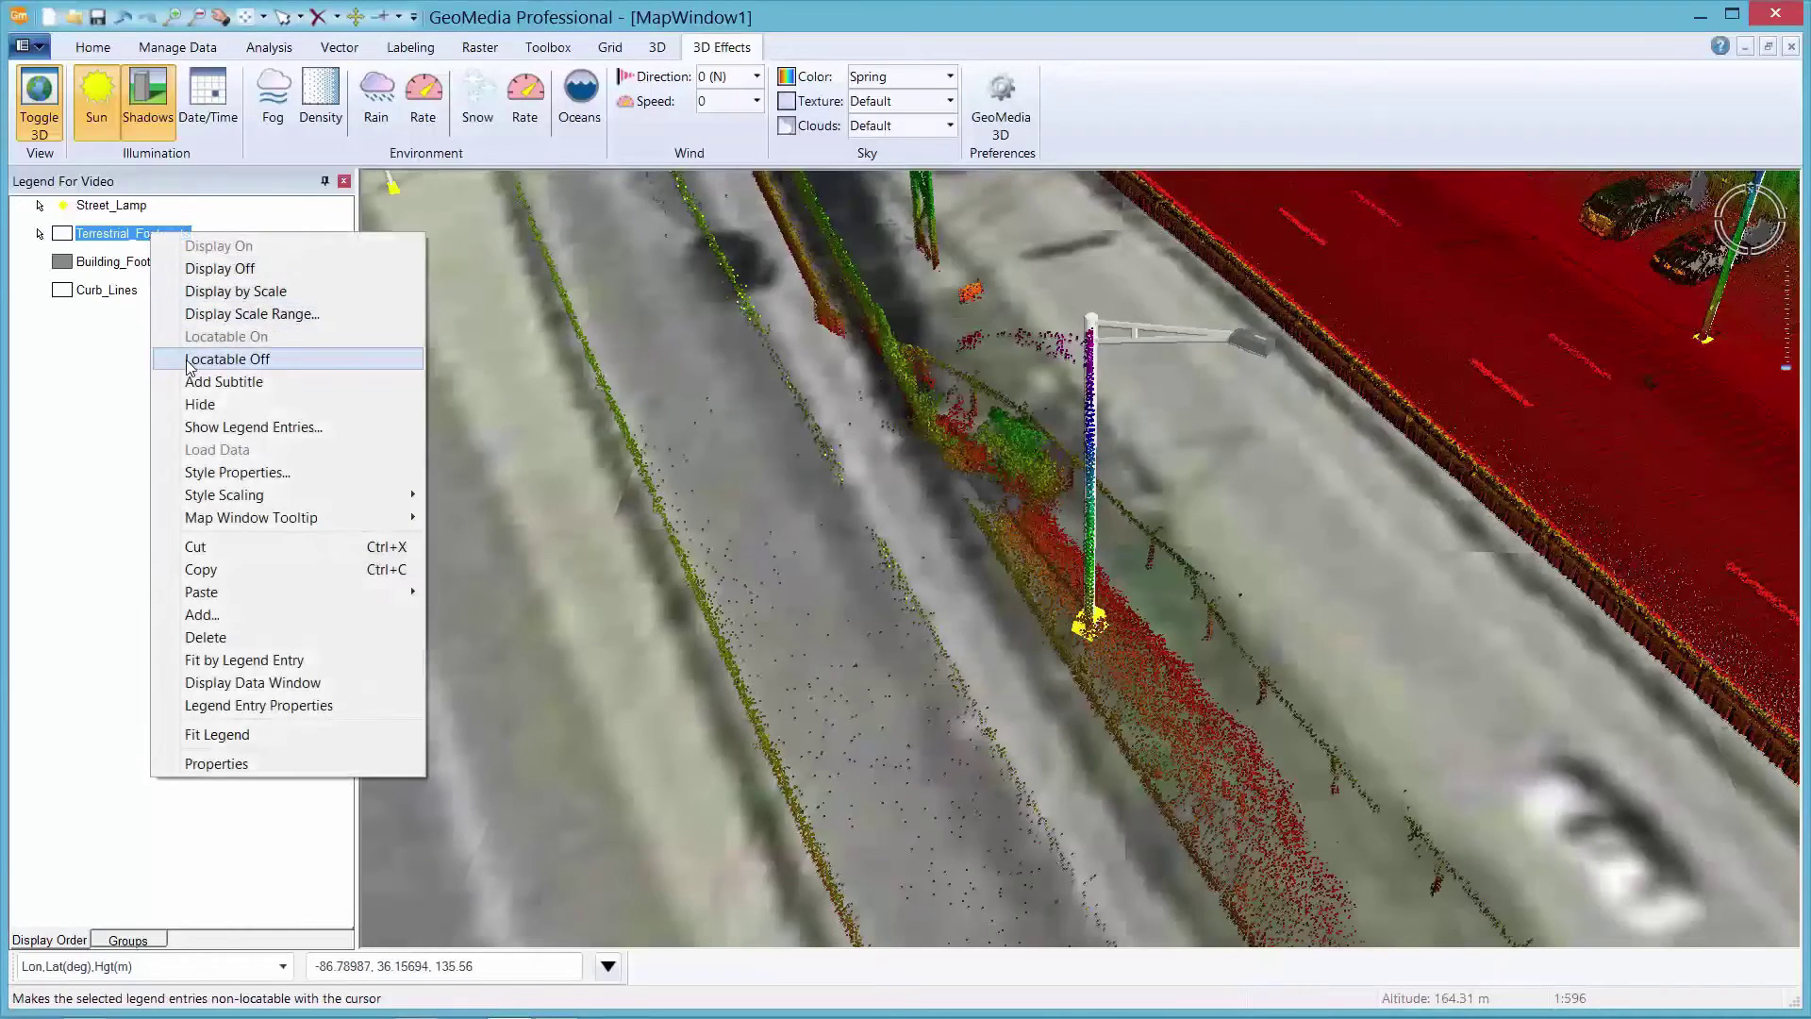
# - Make Terrestrial_Footprints non-locatable and spin the new lamp to an absolute 125° about its base
pyautogui.click(226, 358)
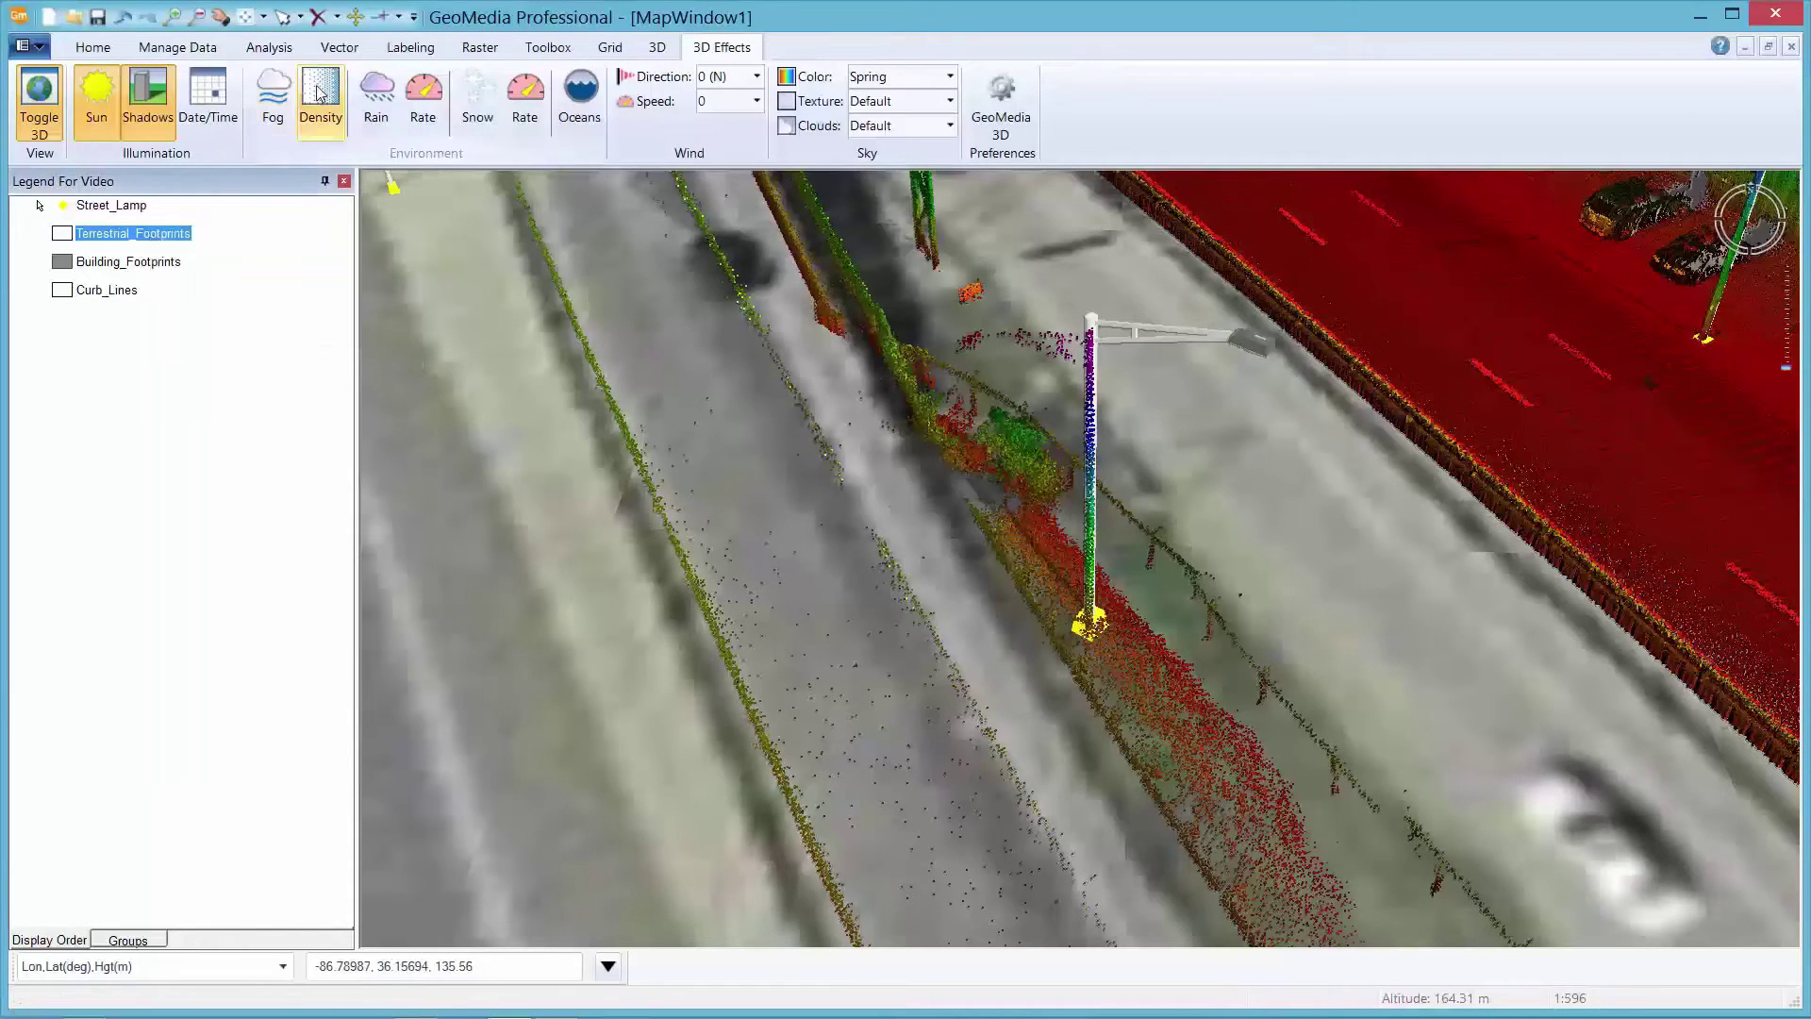
pyautogui.click(340, 47)
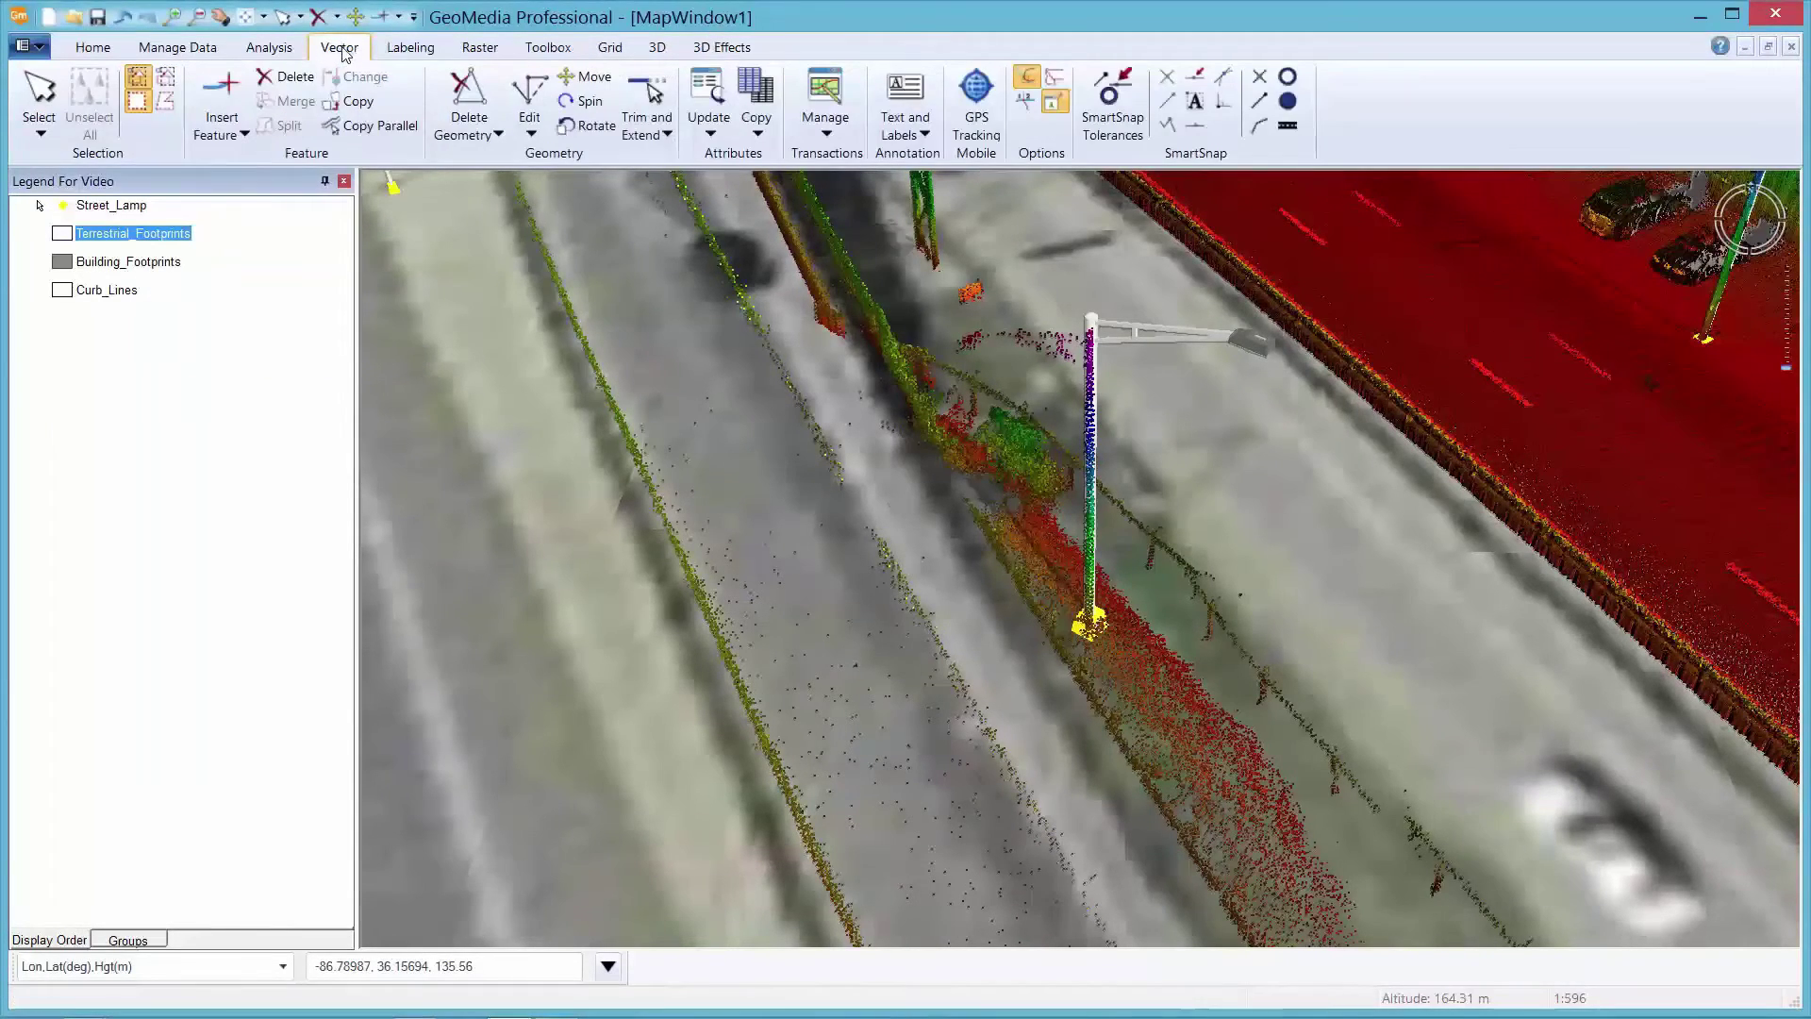
pyautogui.click(1090, 622)
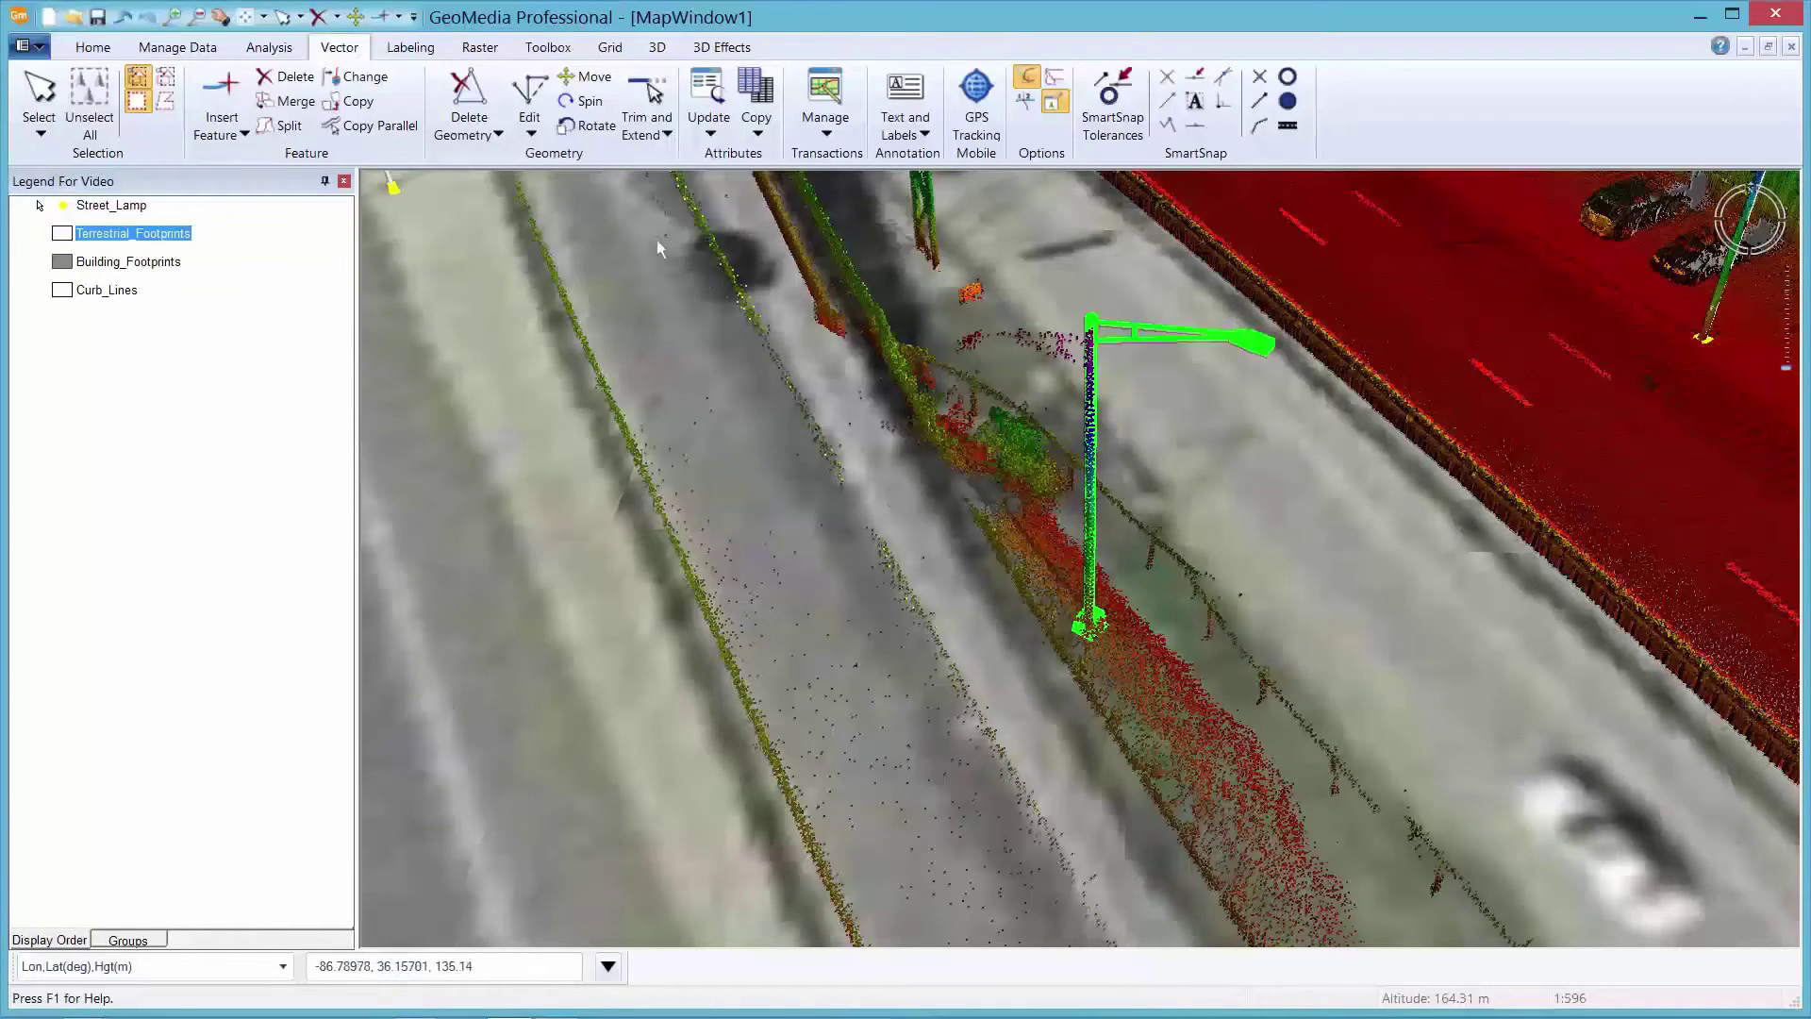
pyautogui.click(589, 104)
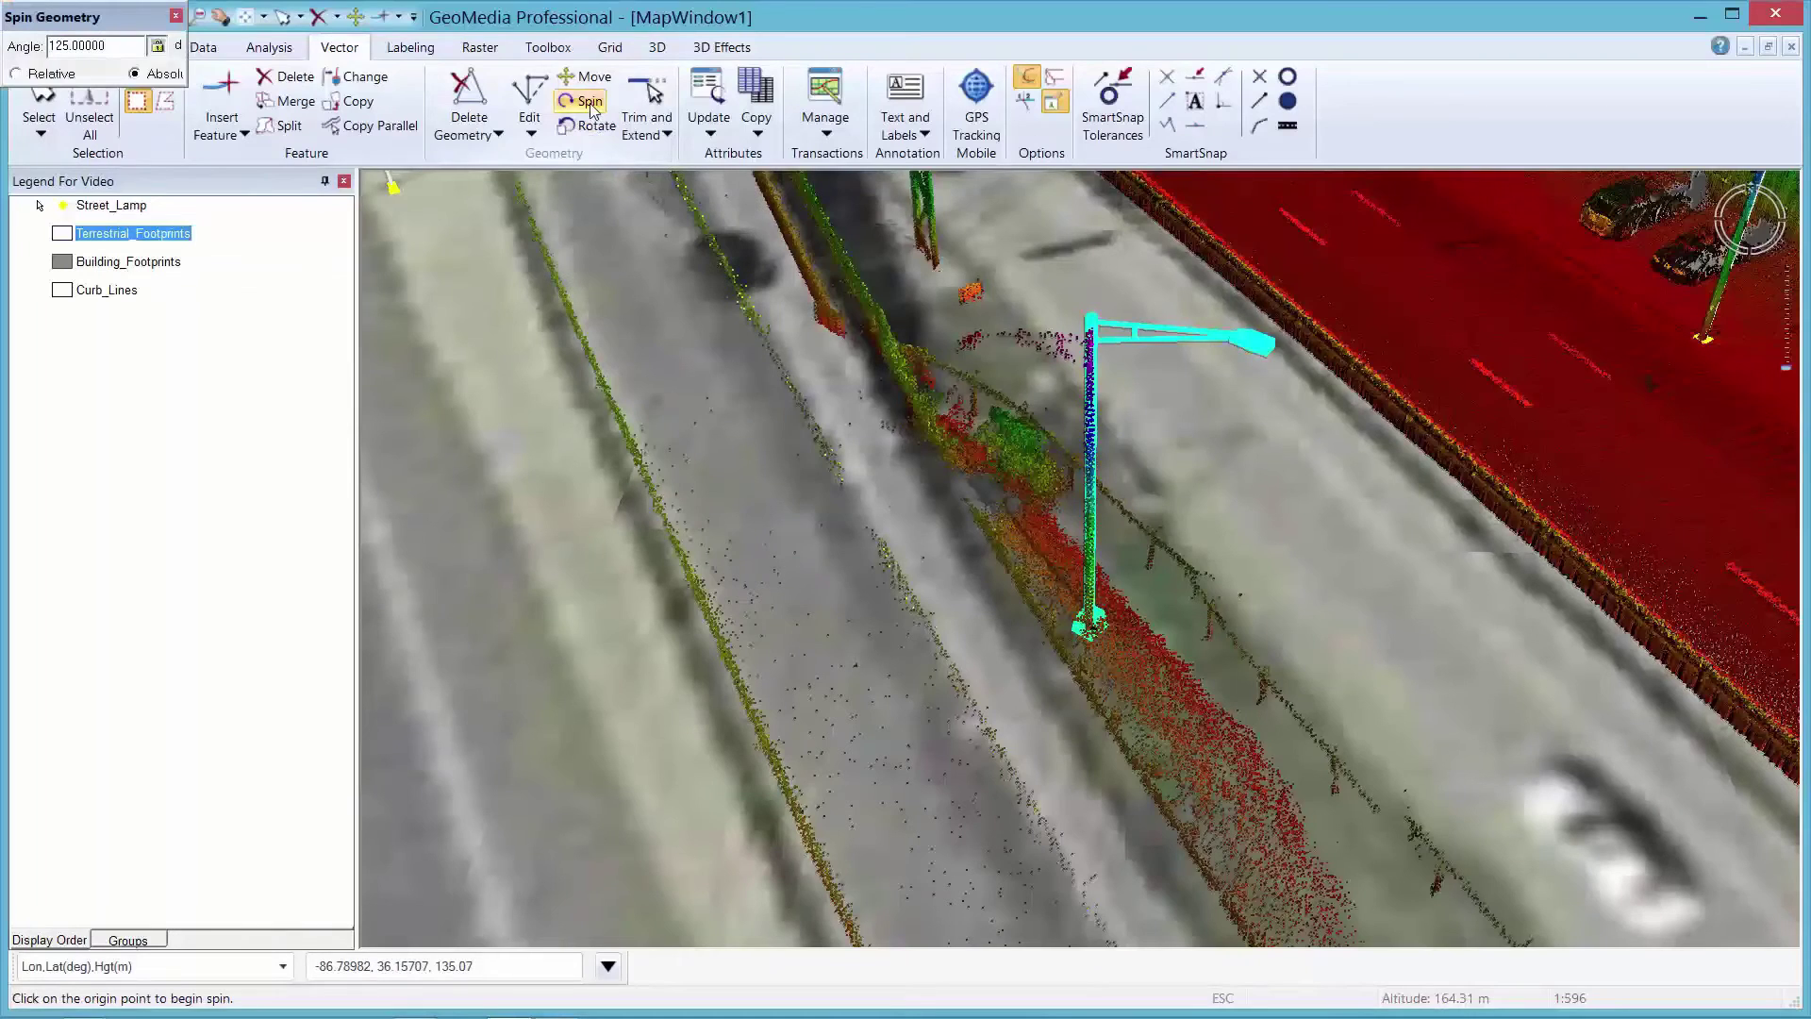
pyautogui.doubleClick(109, 44)
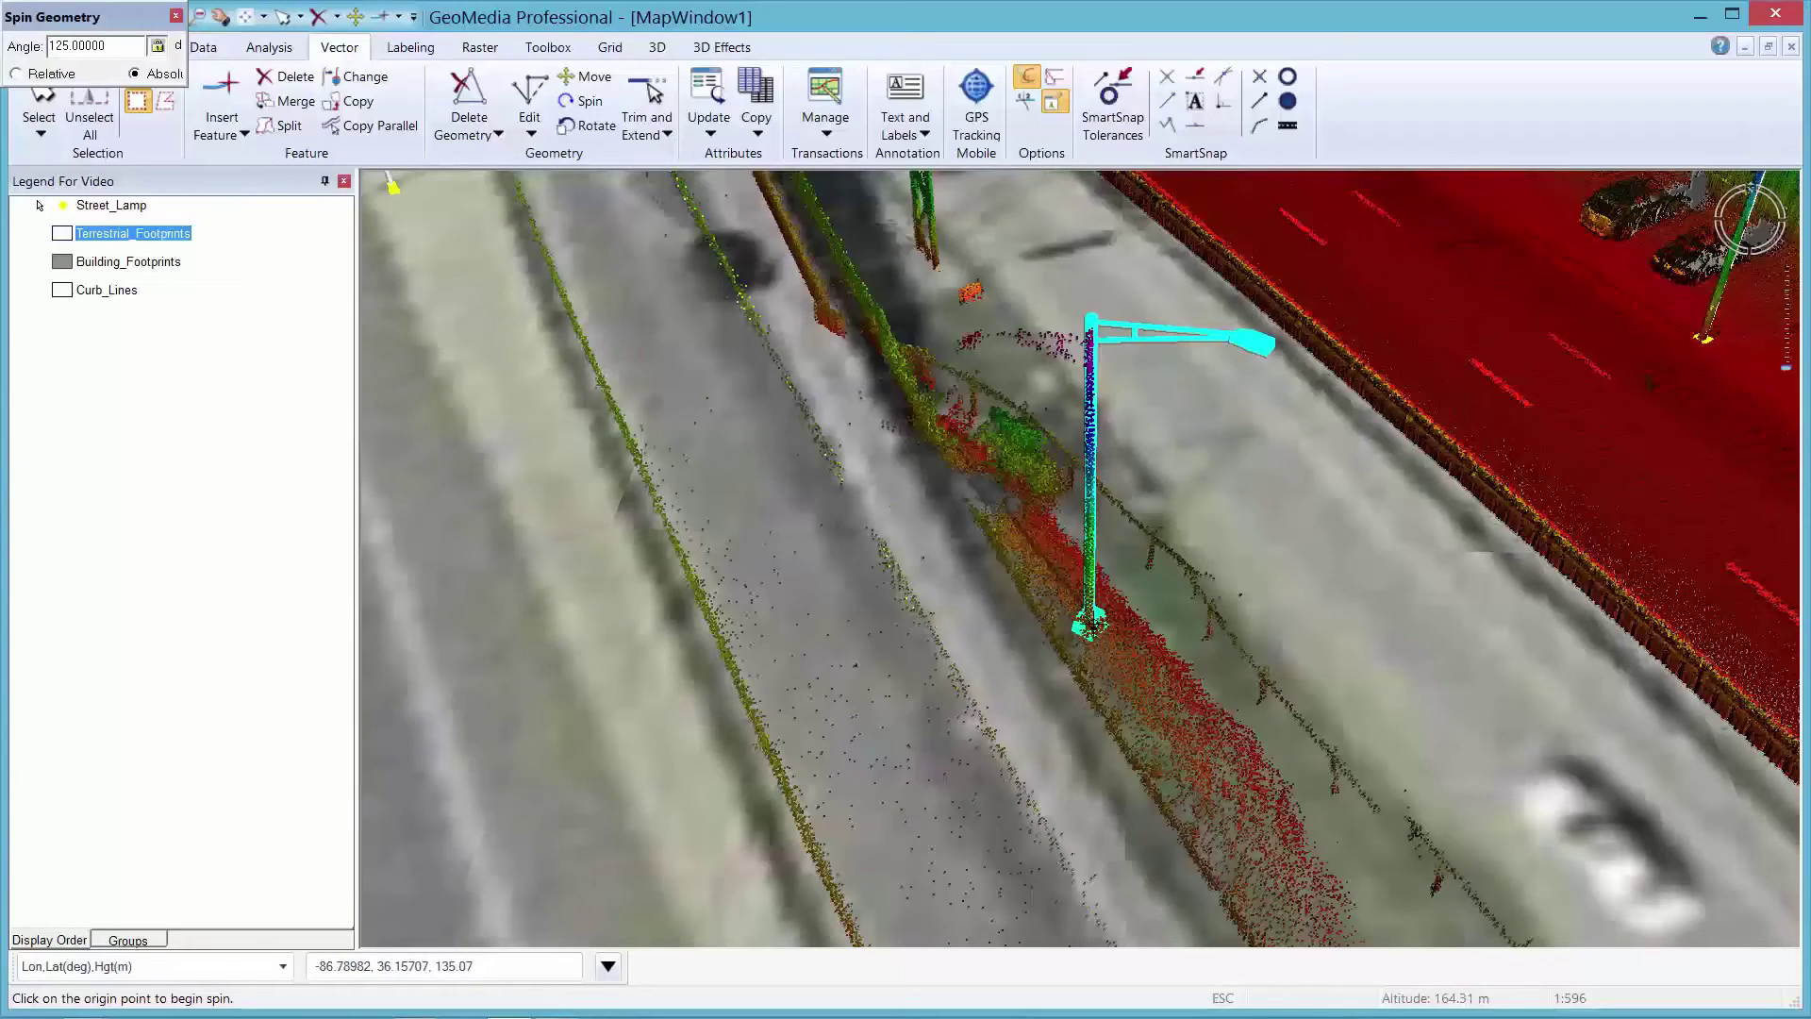
pyautogui.click(1085, 630)
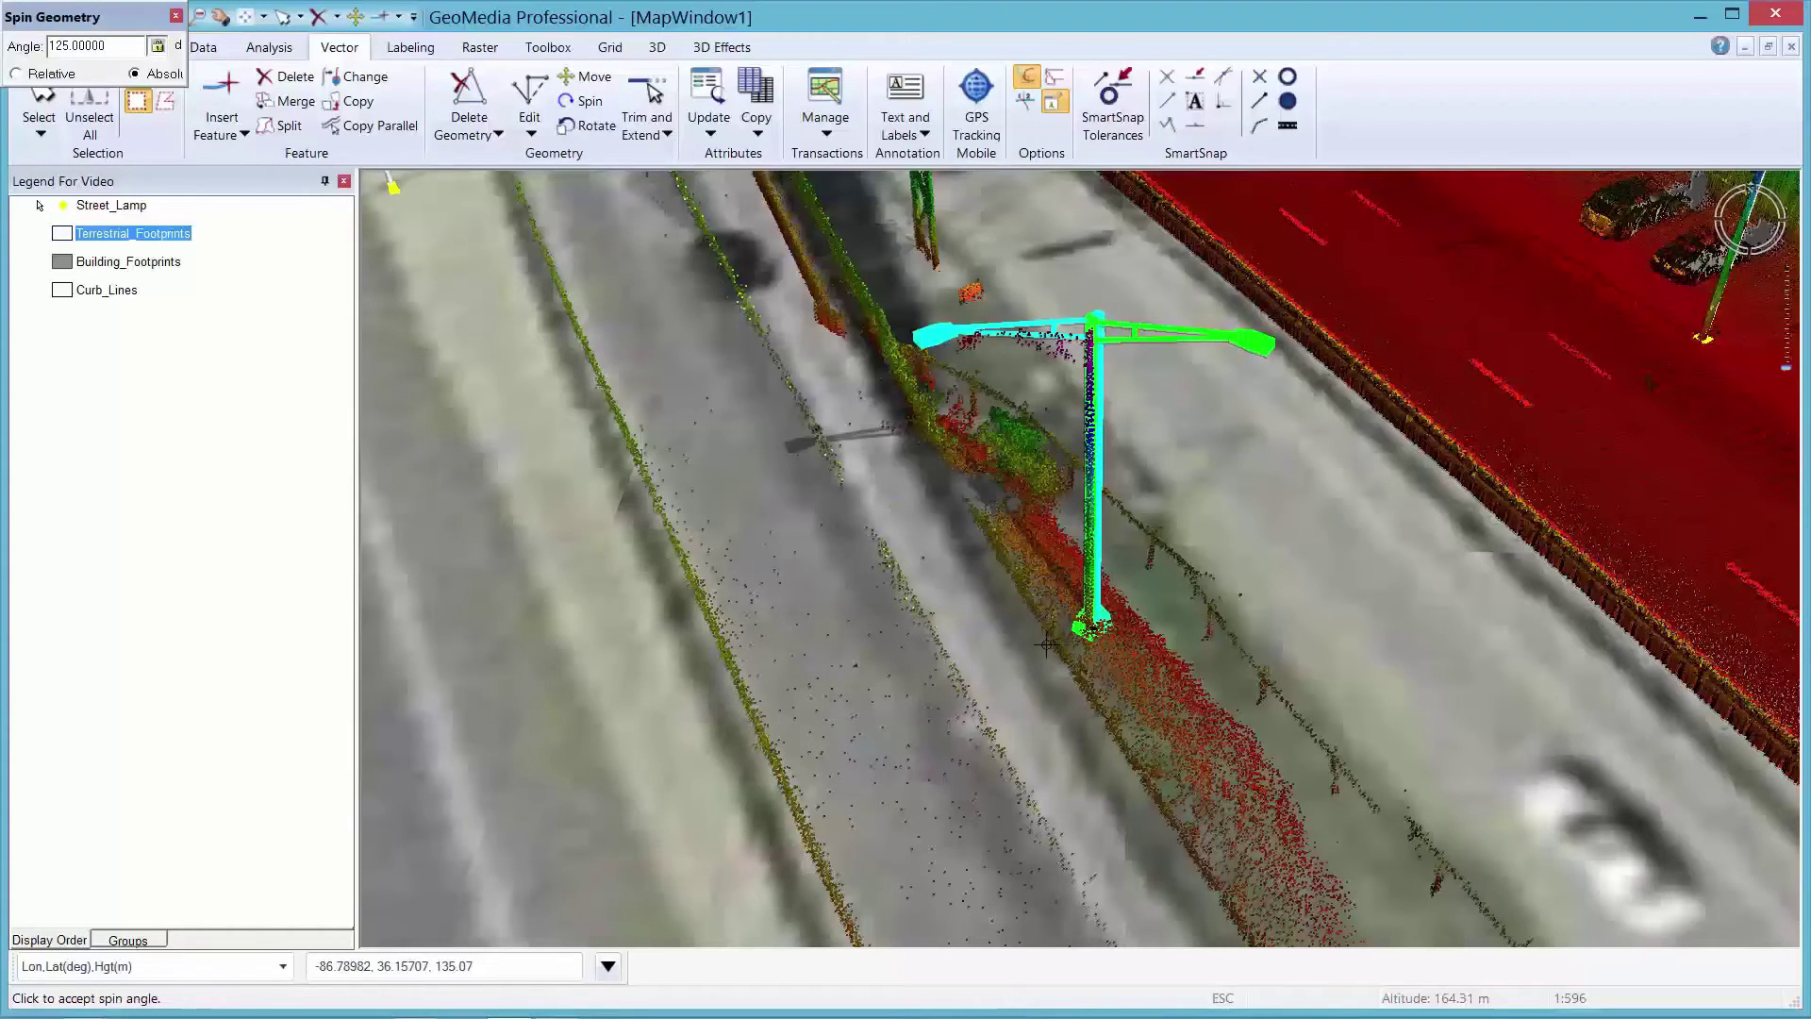
pyautogui.click(1042, 646)
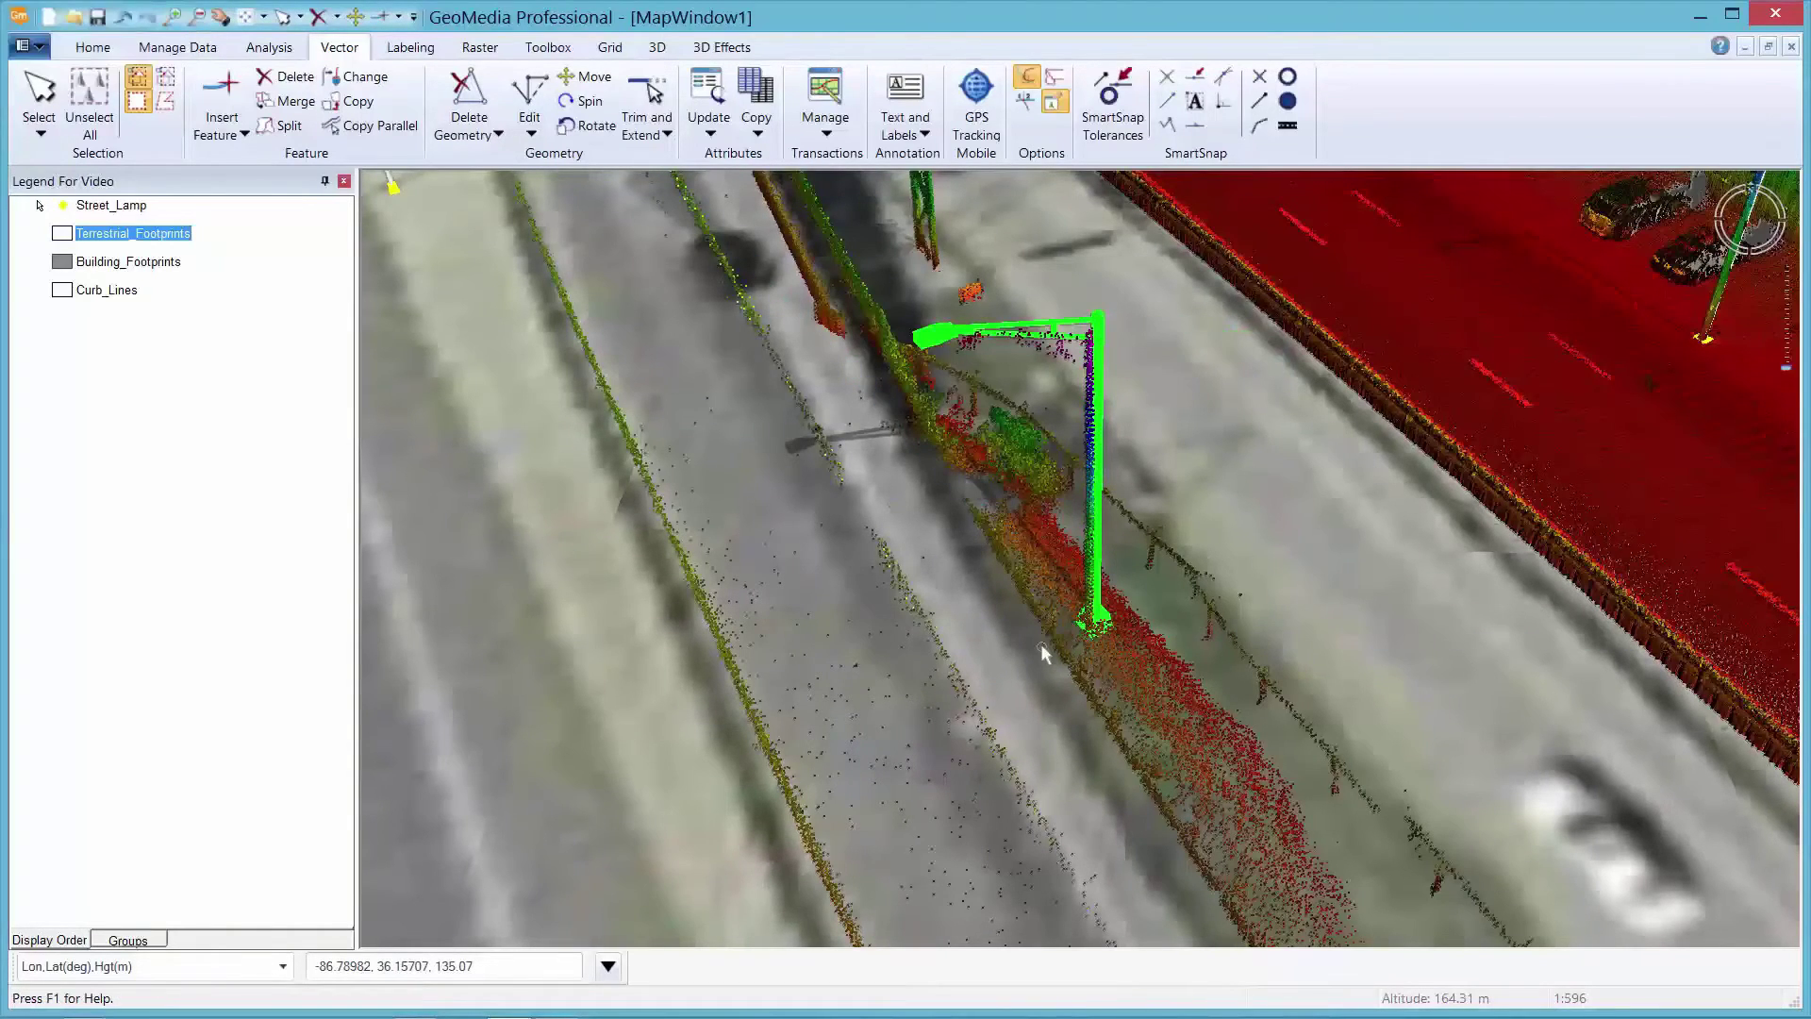
pyautogui.click(1019, 643)
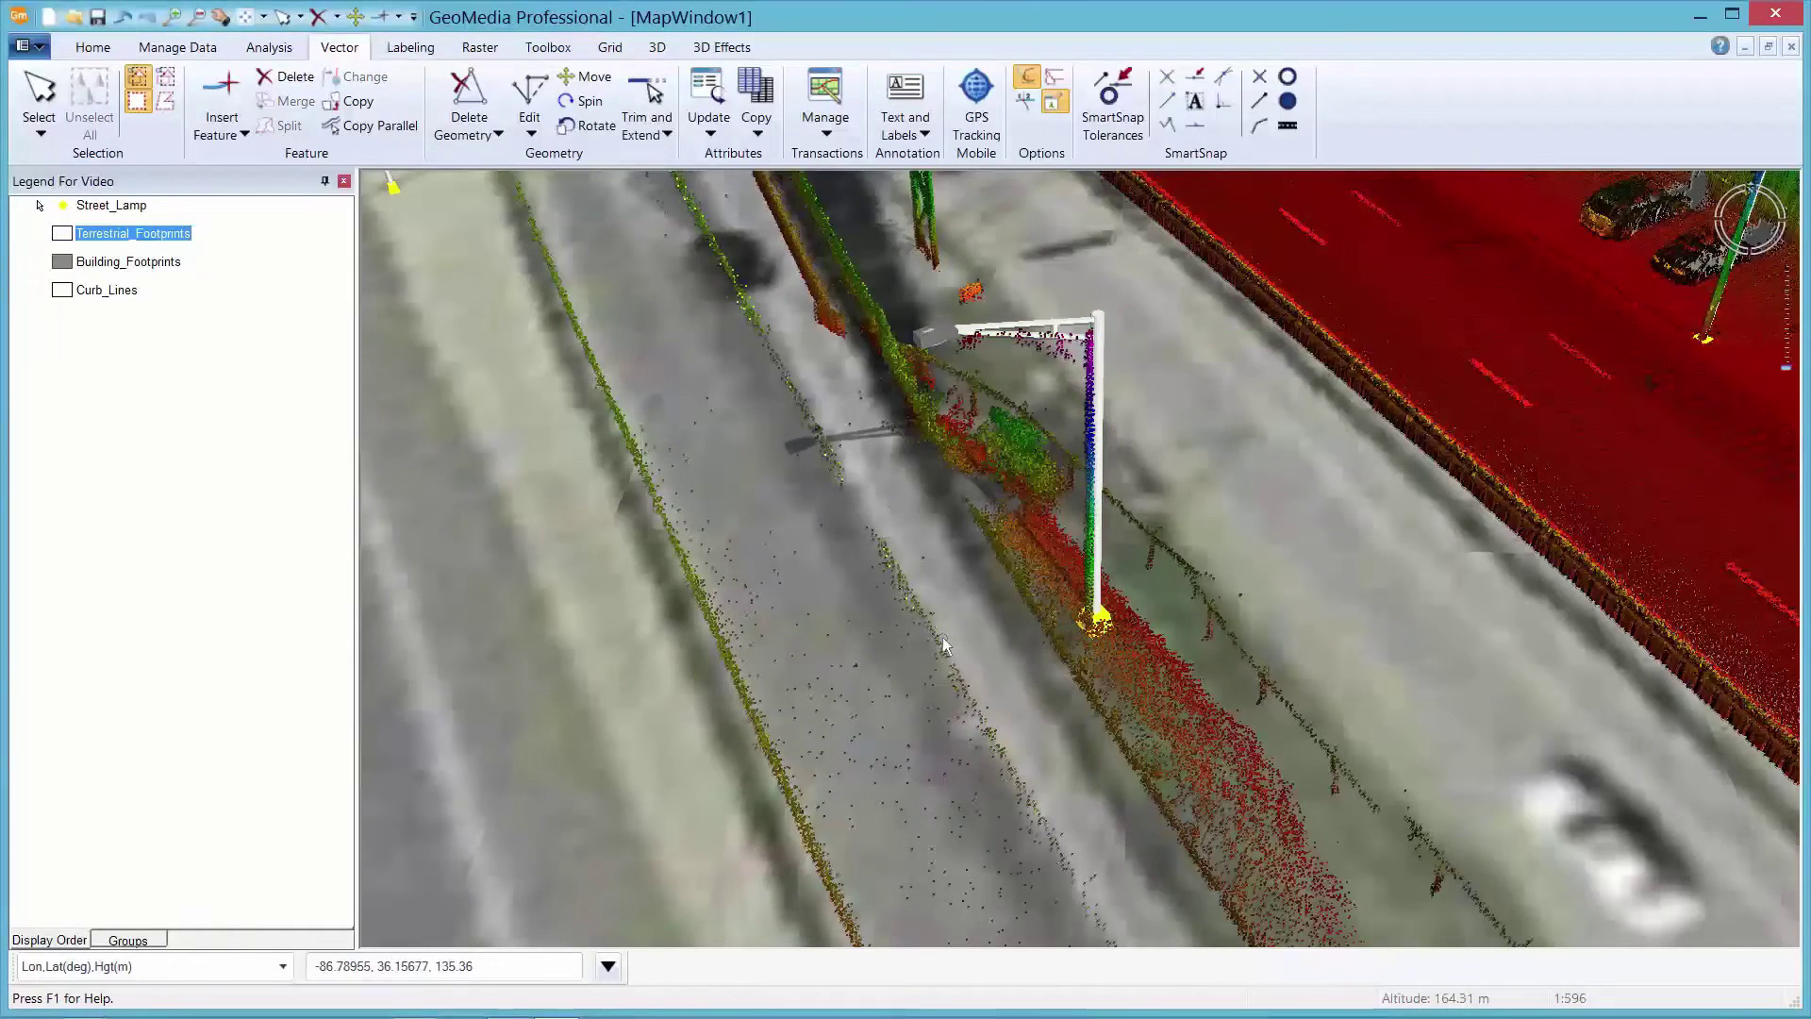
# - Tilt and rotate the 3D view to an oblique angle along the street
pyautogui.click(219, 17)
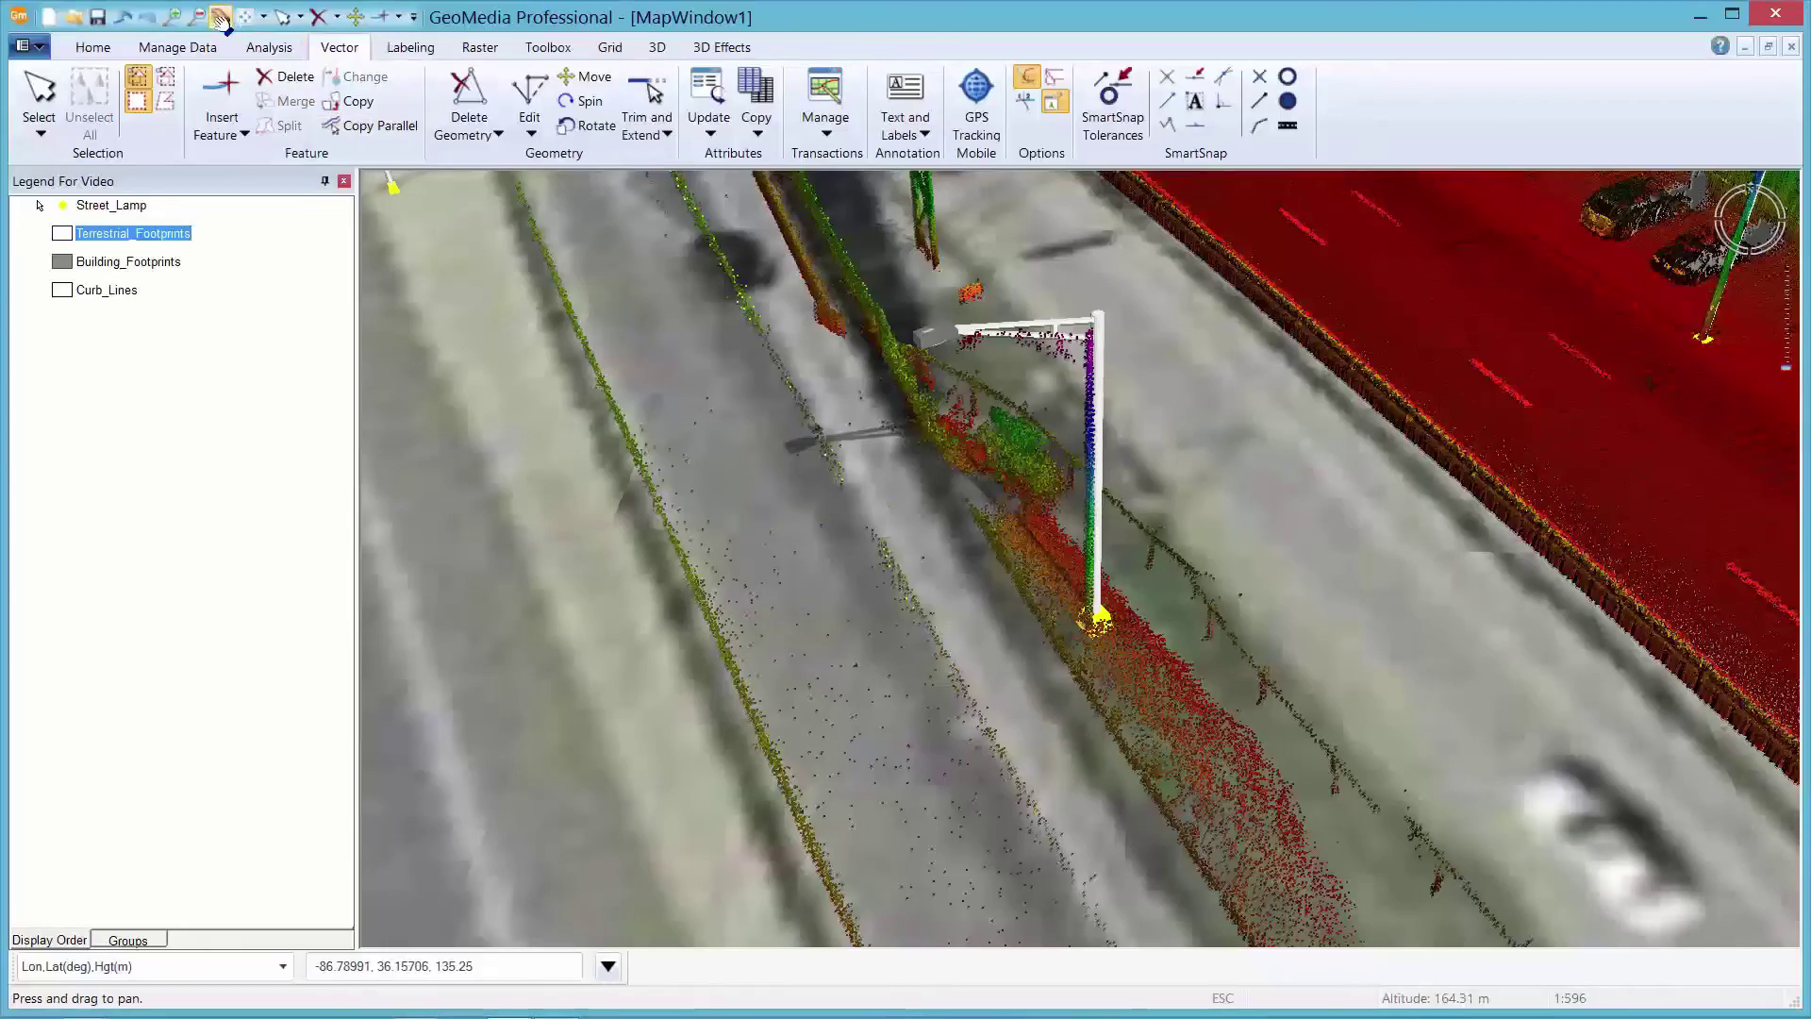
pyautogui.moveTo(1052, 668); pyautogui.dragTo(1043, 659)
pyautogui.moveTo(1226, 617); pyautogui.dragTo(990, 627)
pyautogui.moveTo(1097, 560); pyautogui.dragTo(1005, 577)
pyautogui.moveTo(1107, 535)
pyautogui.mouseDown()
pyautogui.moveTo(1042, 540)
pyautogui.moveTo(1106, 568)
pyautogui.mouseUp()
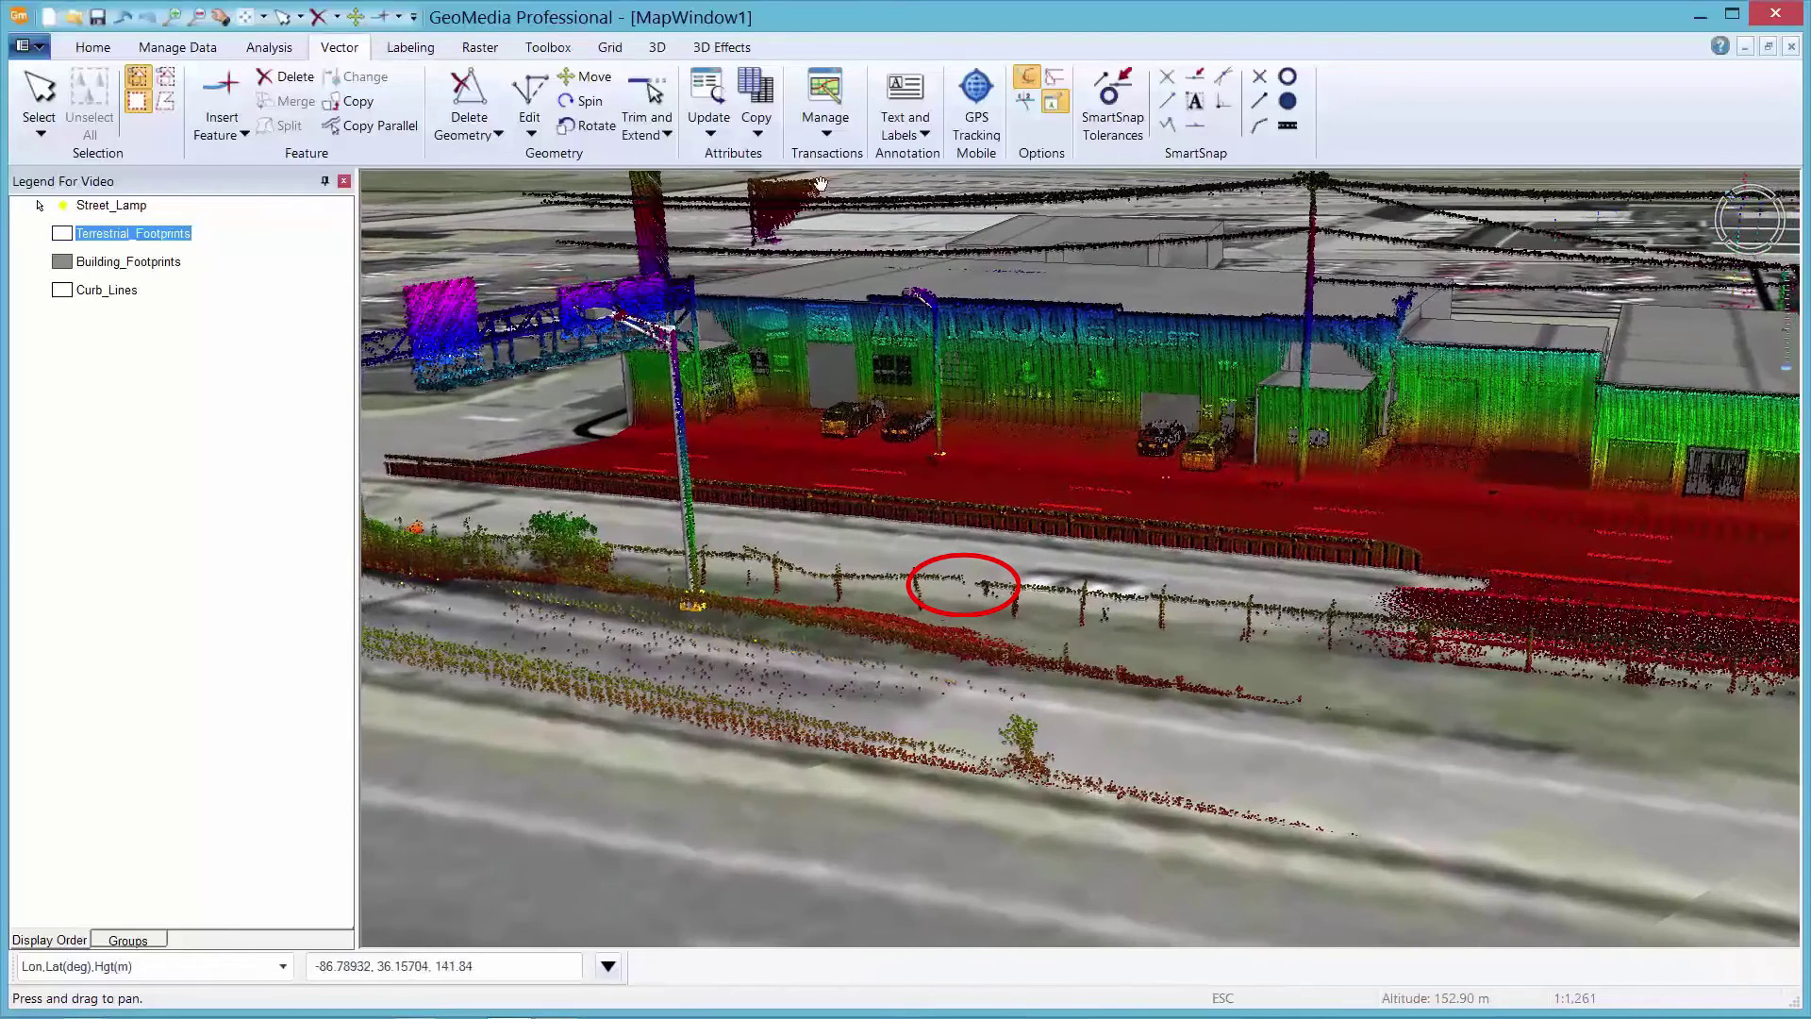
# - Set the 3D Navigation Follow mode to Circle
pyautogui.click(657, 49)
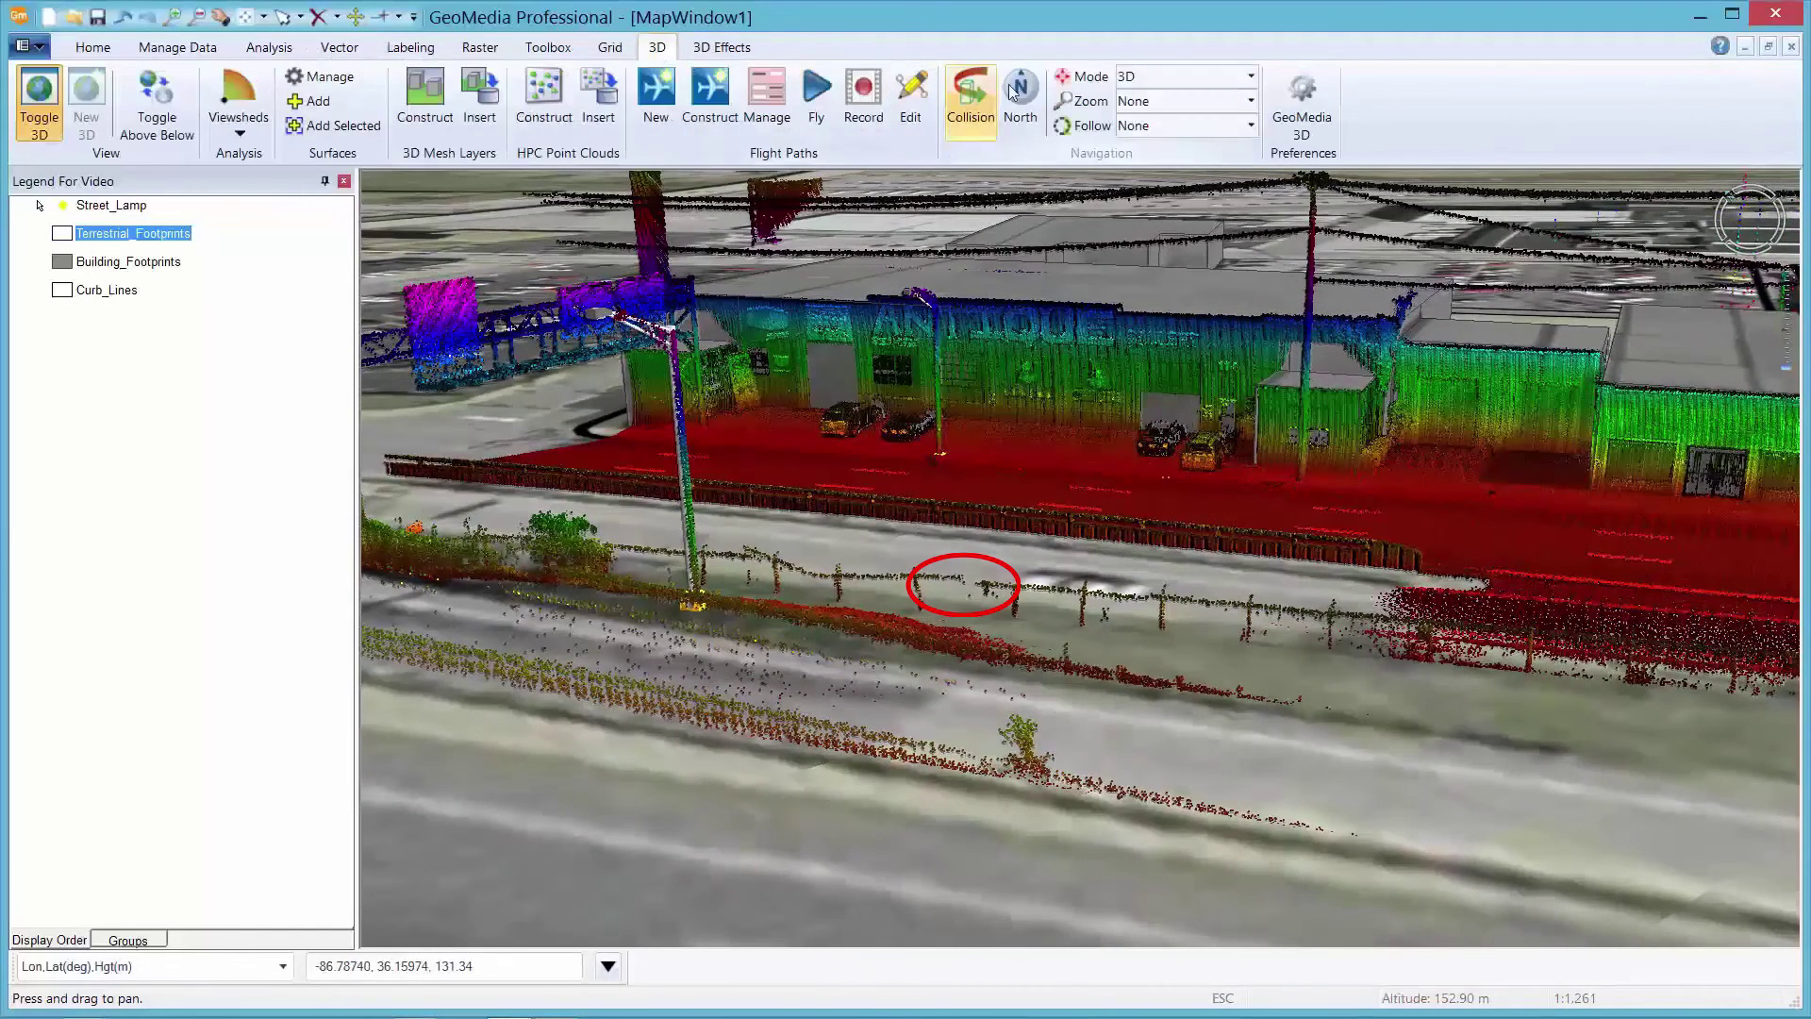
pyautogui.click(1251, 126)
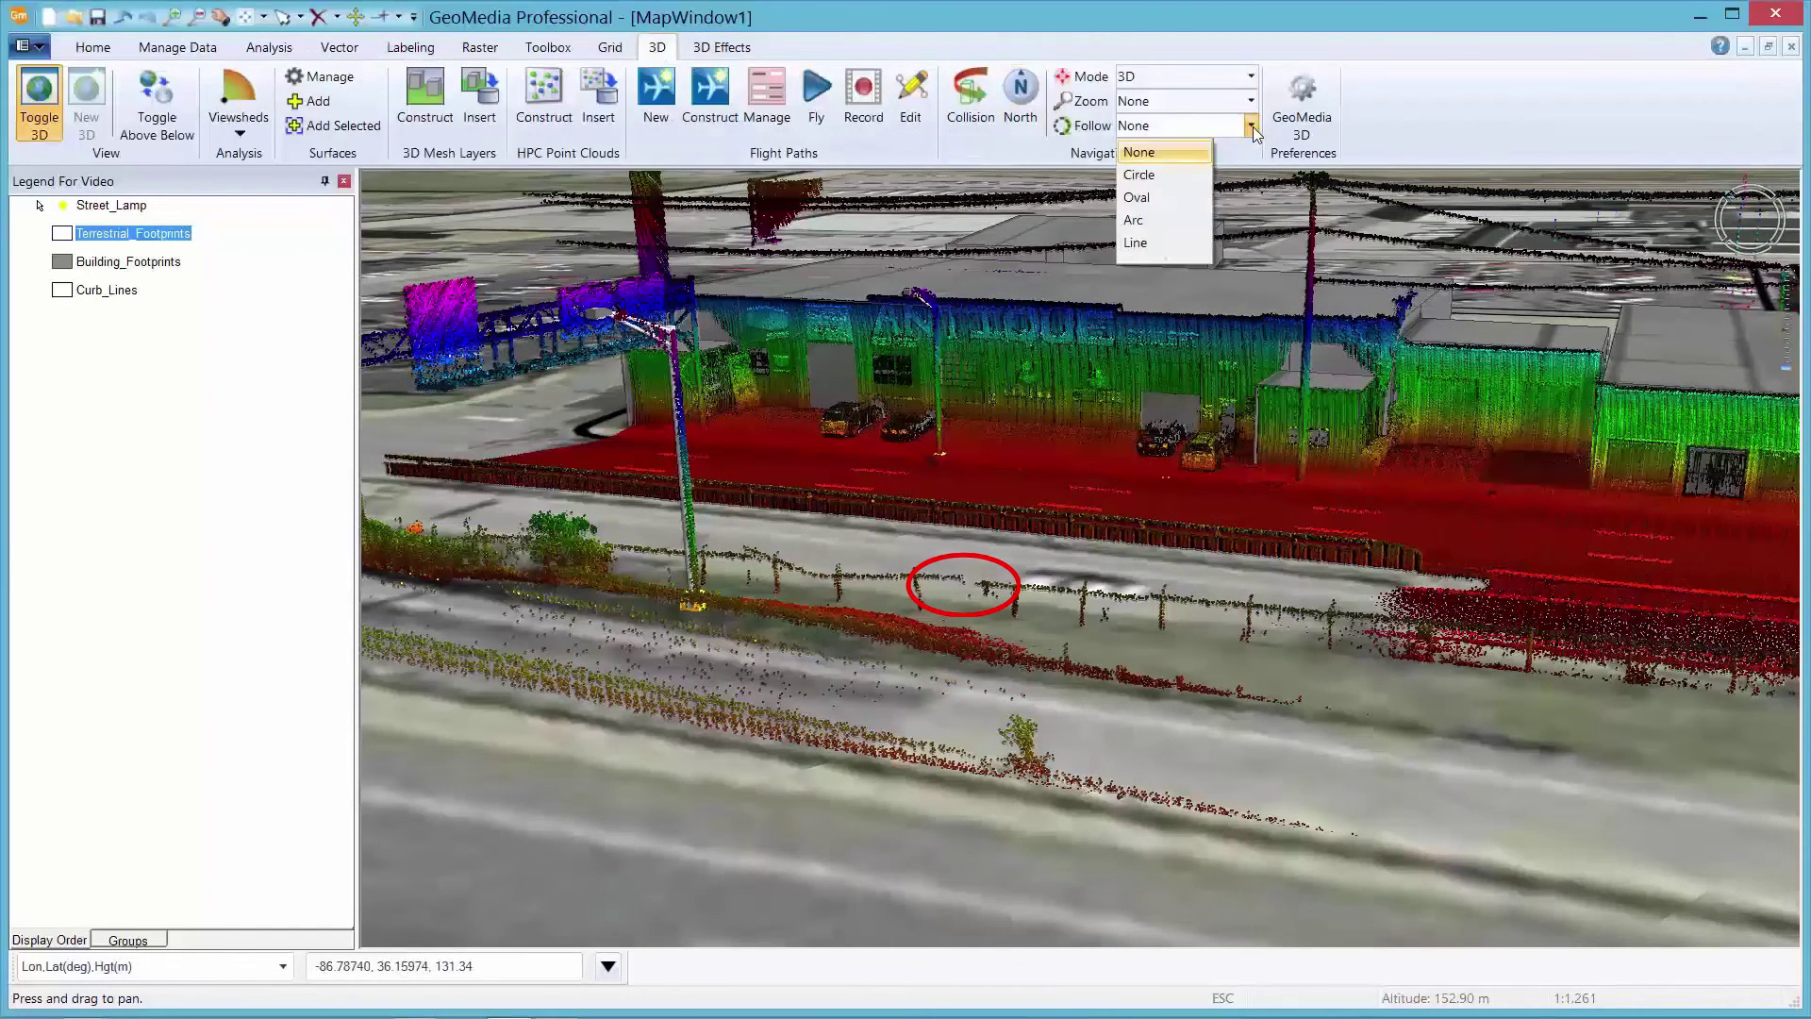
pyautogui.click(1168, 172)
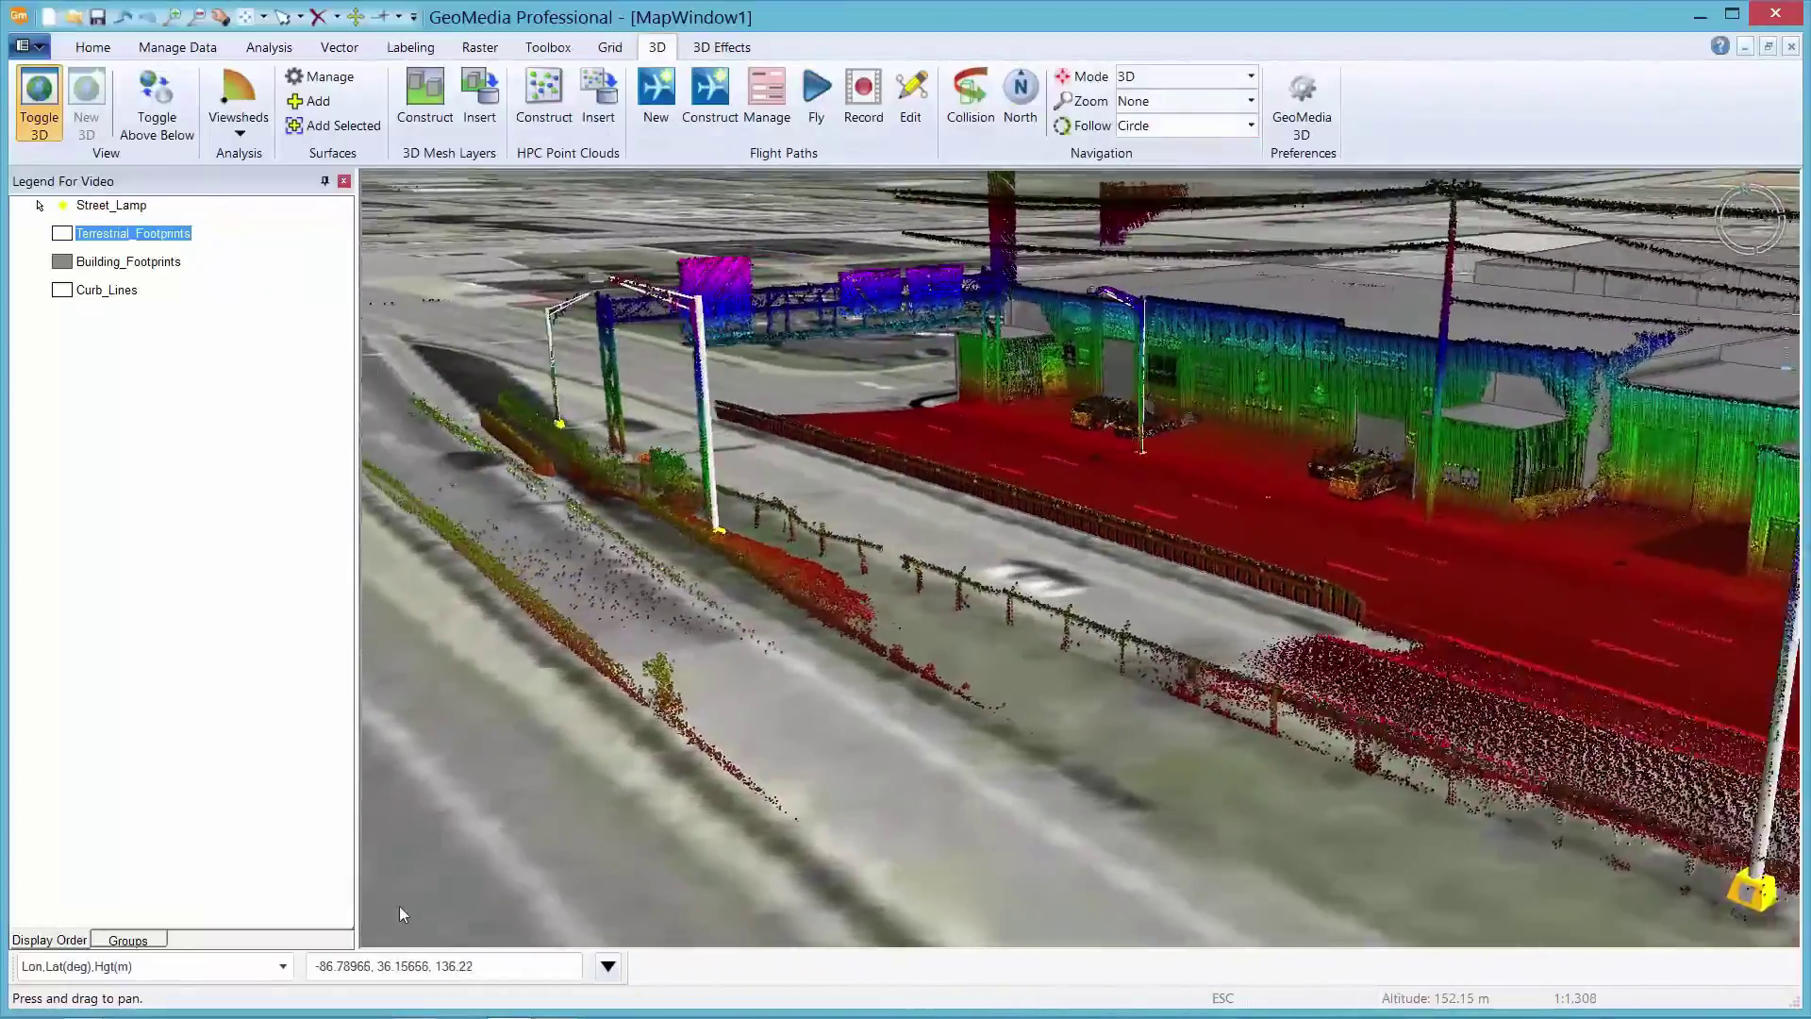